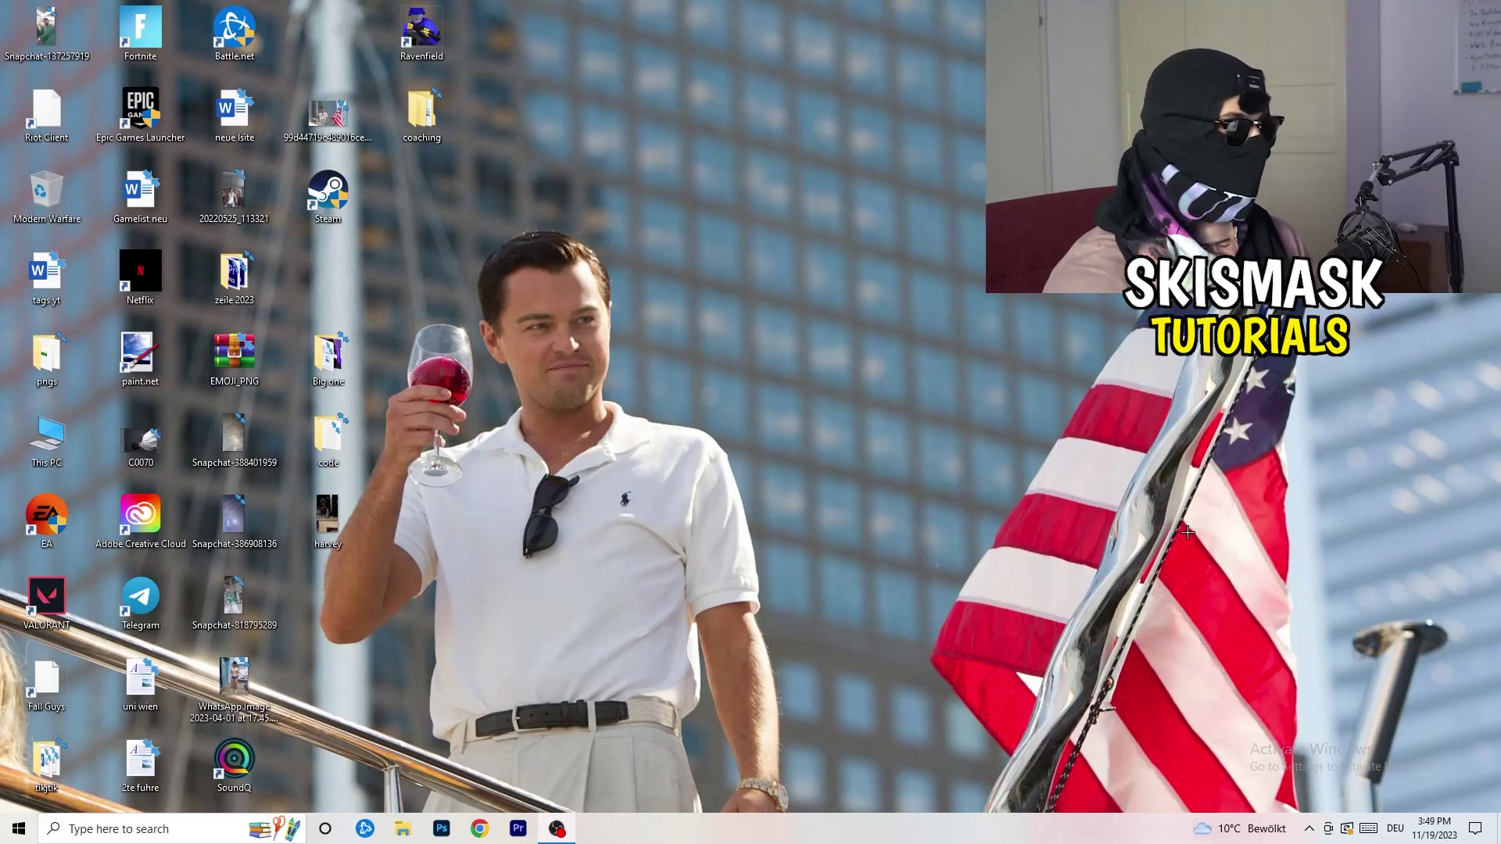
Drag the Steam shortcut to the middle of the desktop and bring up its context menu.
drag(328, 196, 800, 281)
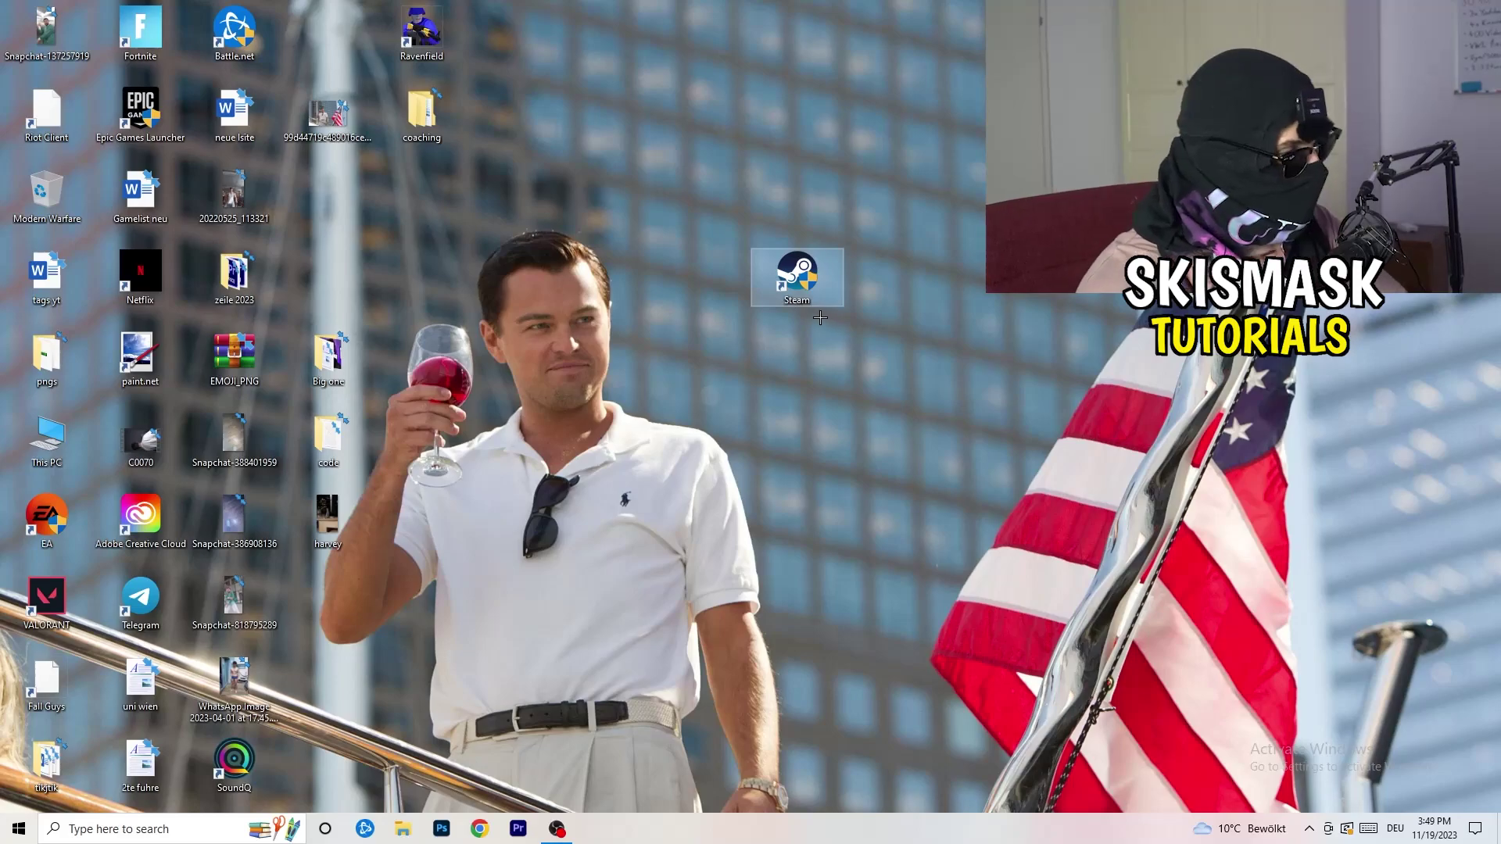
right_click(802, 282)
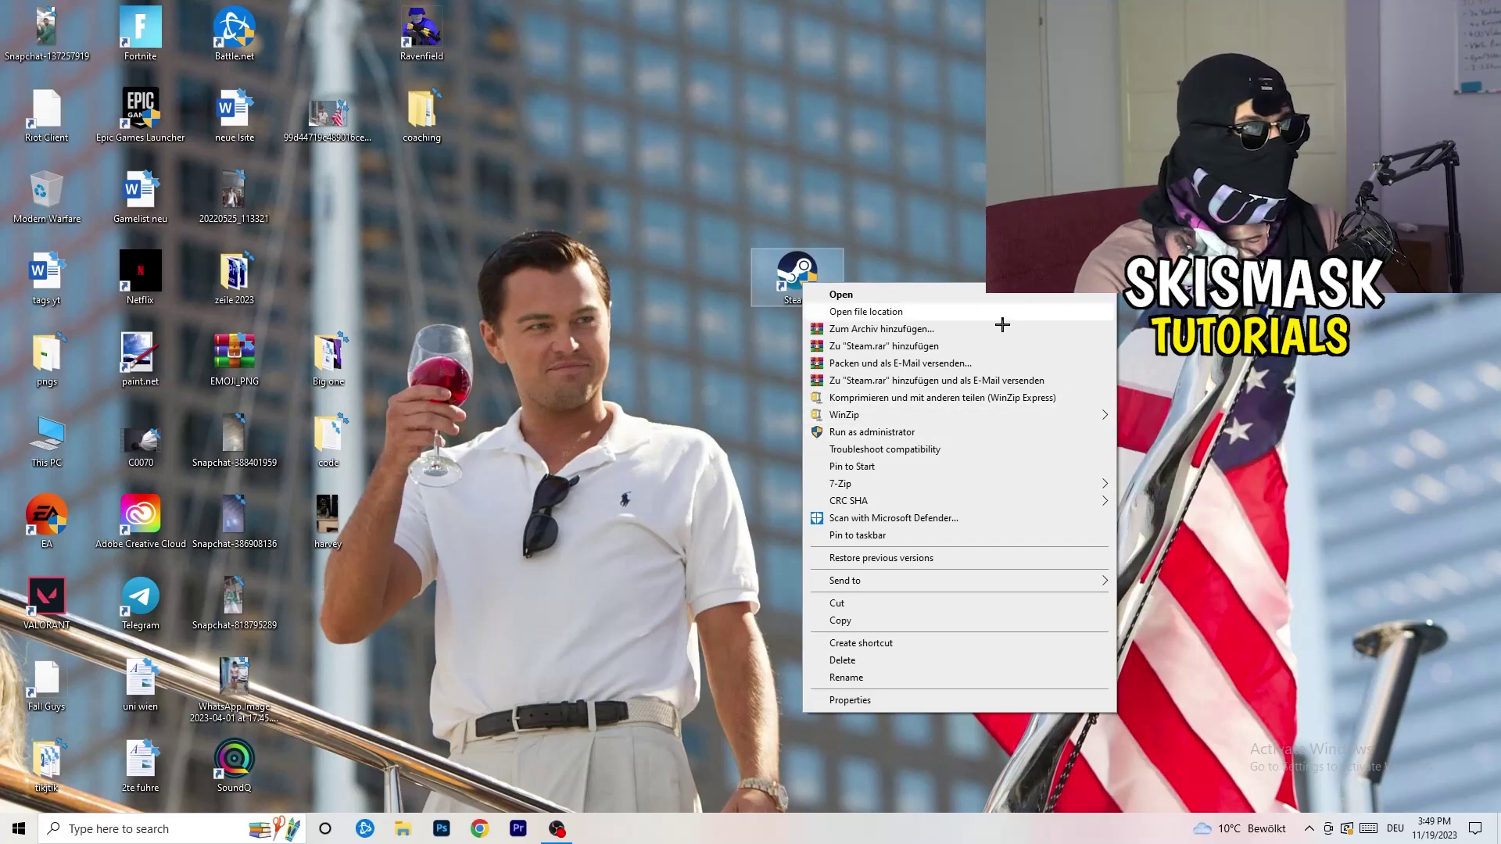
Set the Steam shortcut to run as administrator in Windows 8 compatibility mode and apply.
click(848, 701)
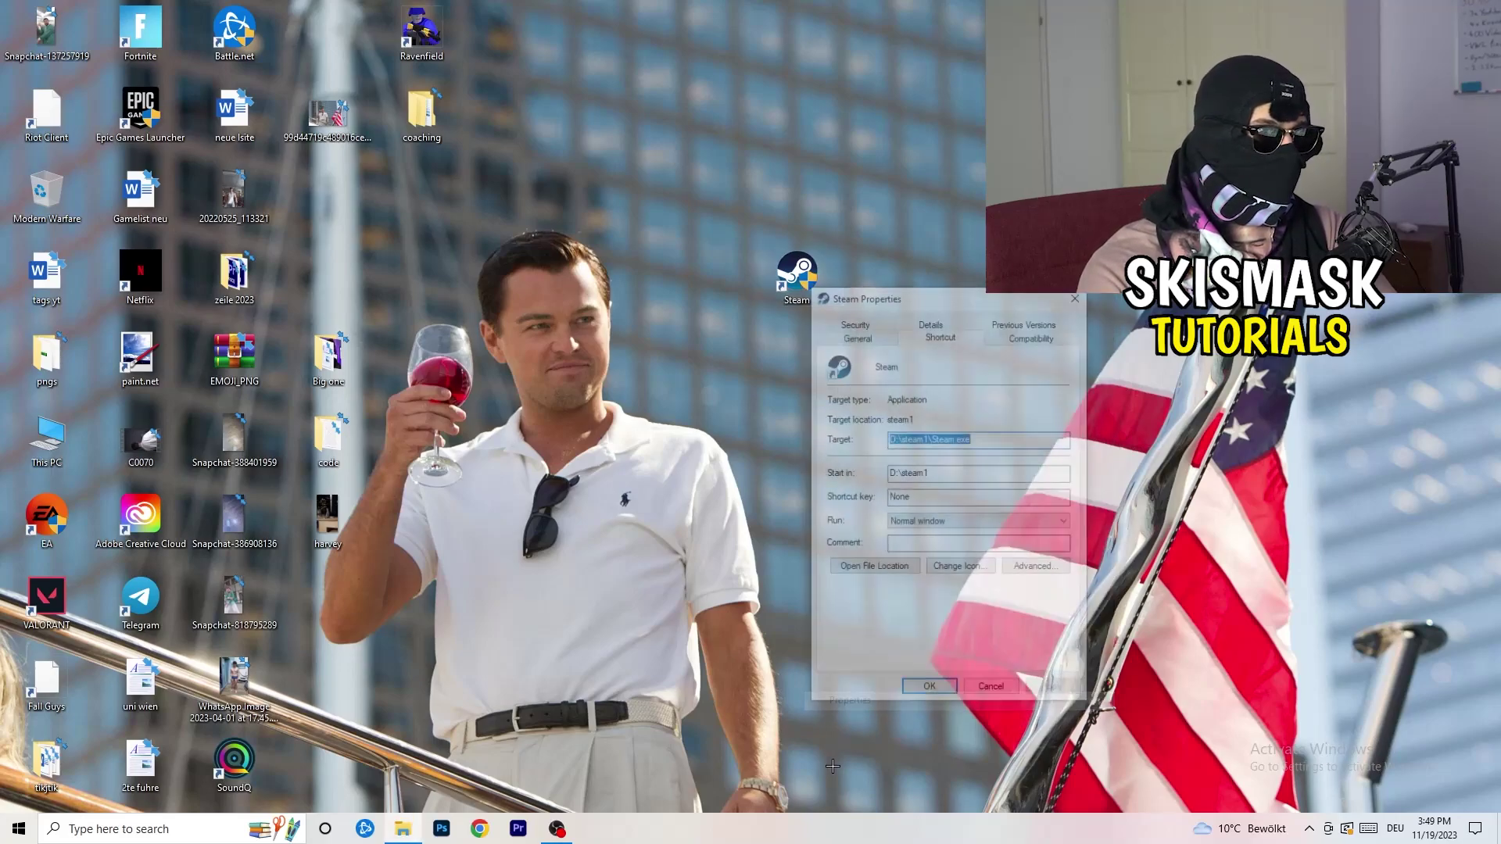
drag(943, 302, 667, 223)
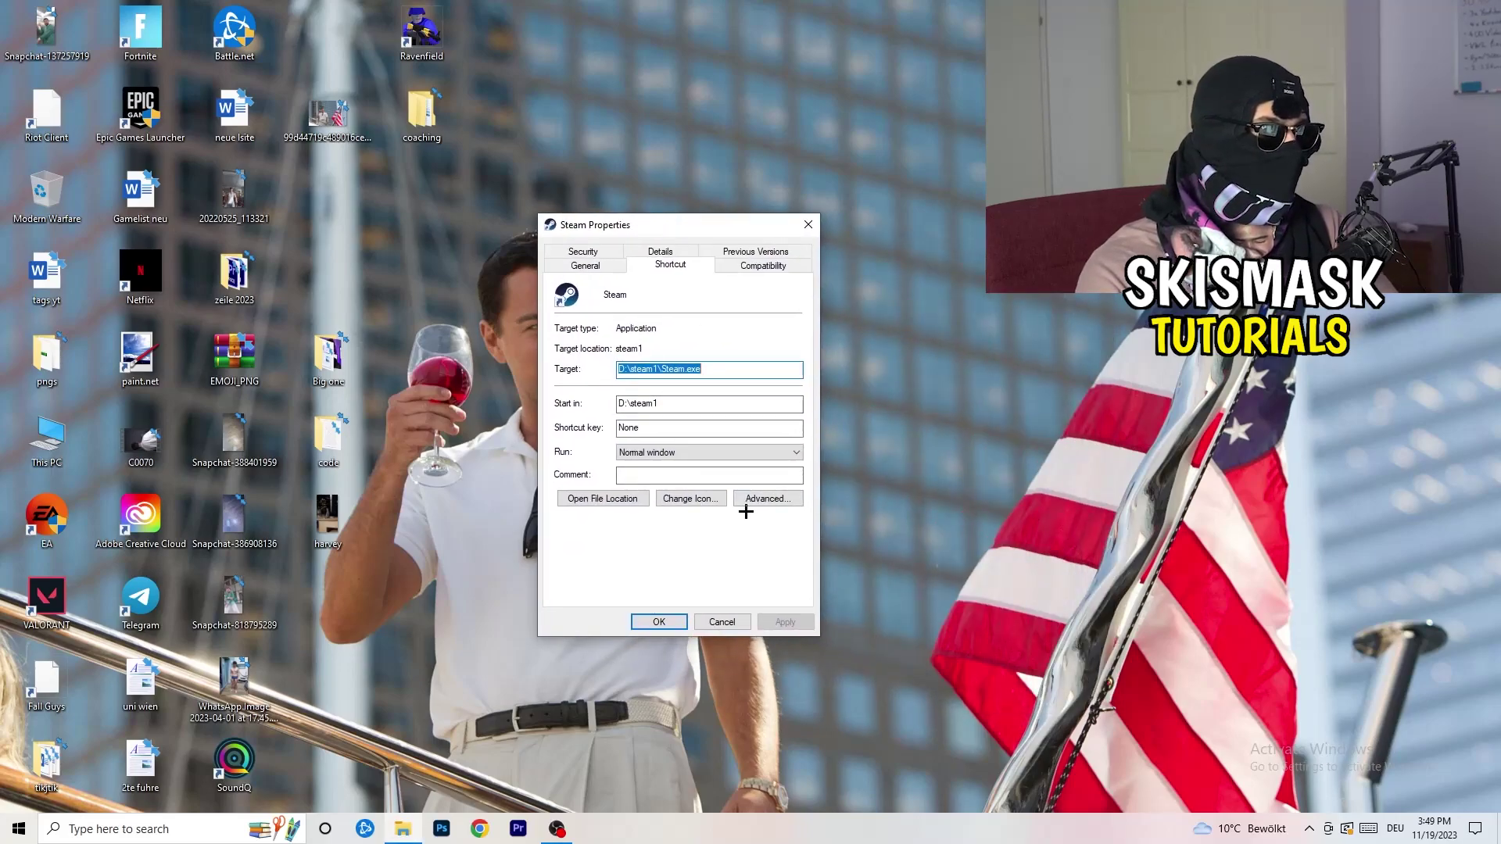
click(763, 266)
drag(687, 226, 862, 159)
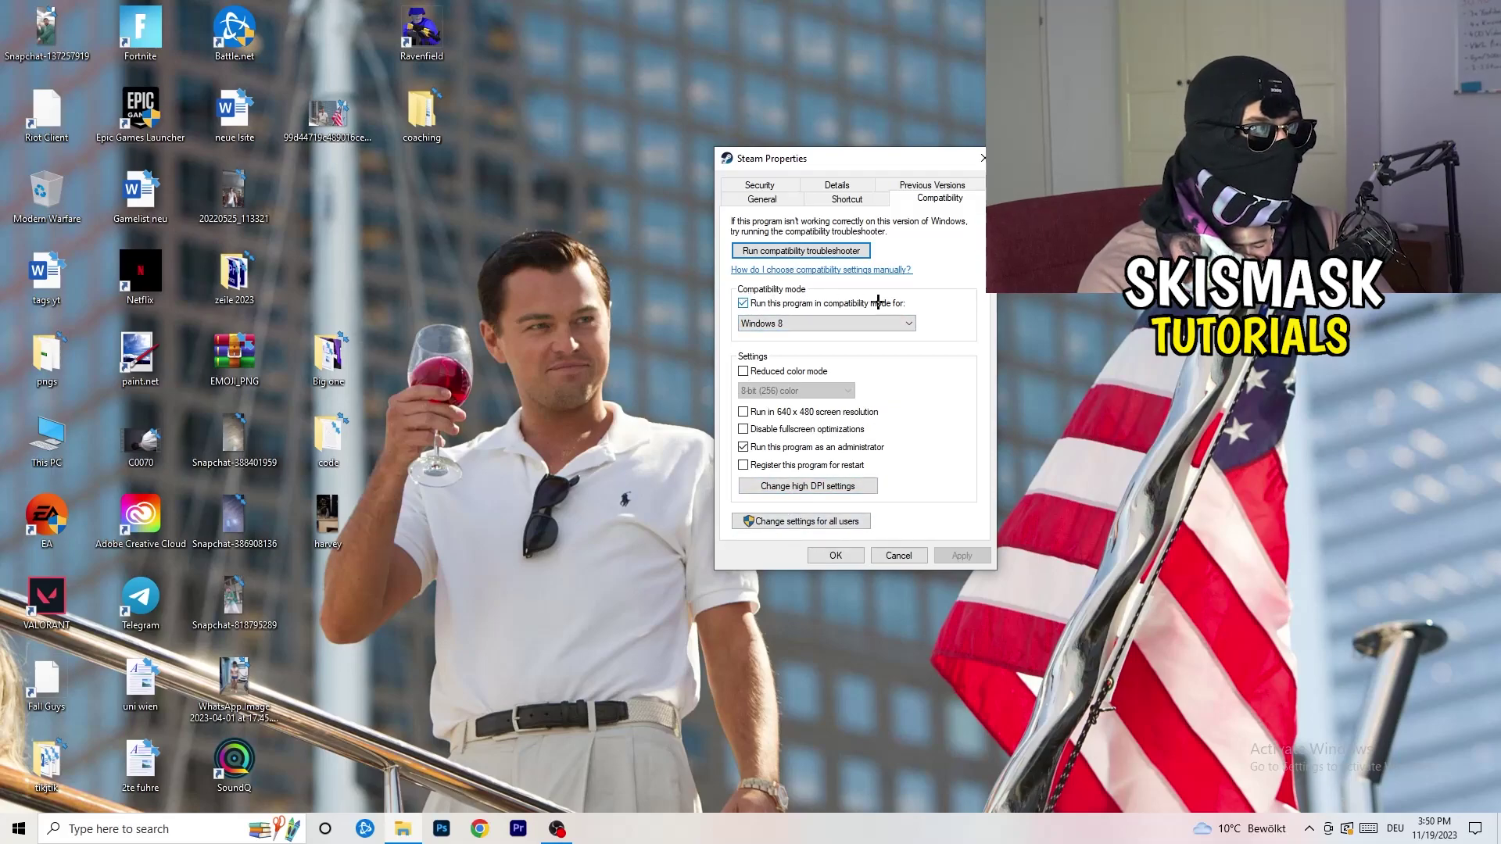
click(906, 323)
click(906, 406)
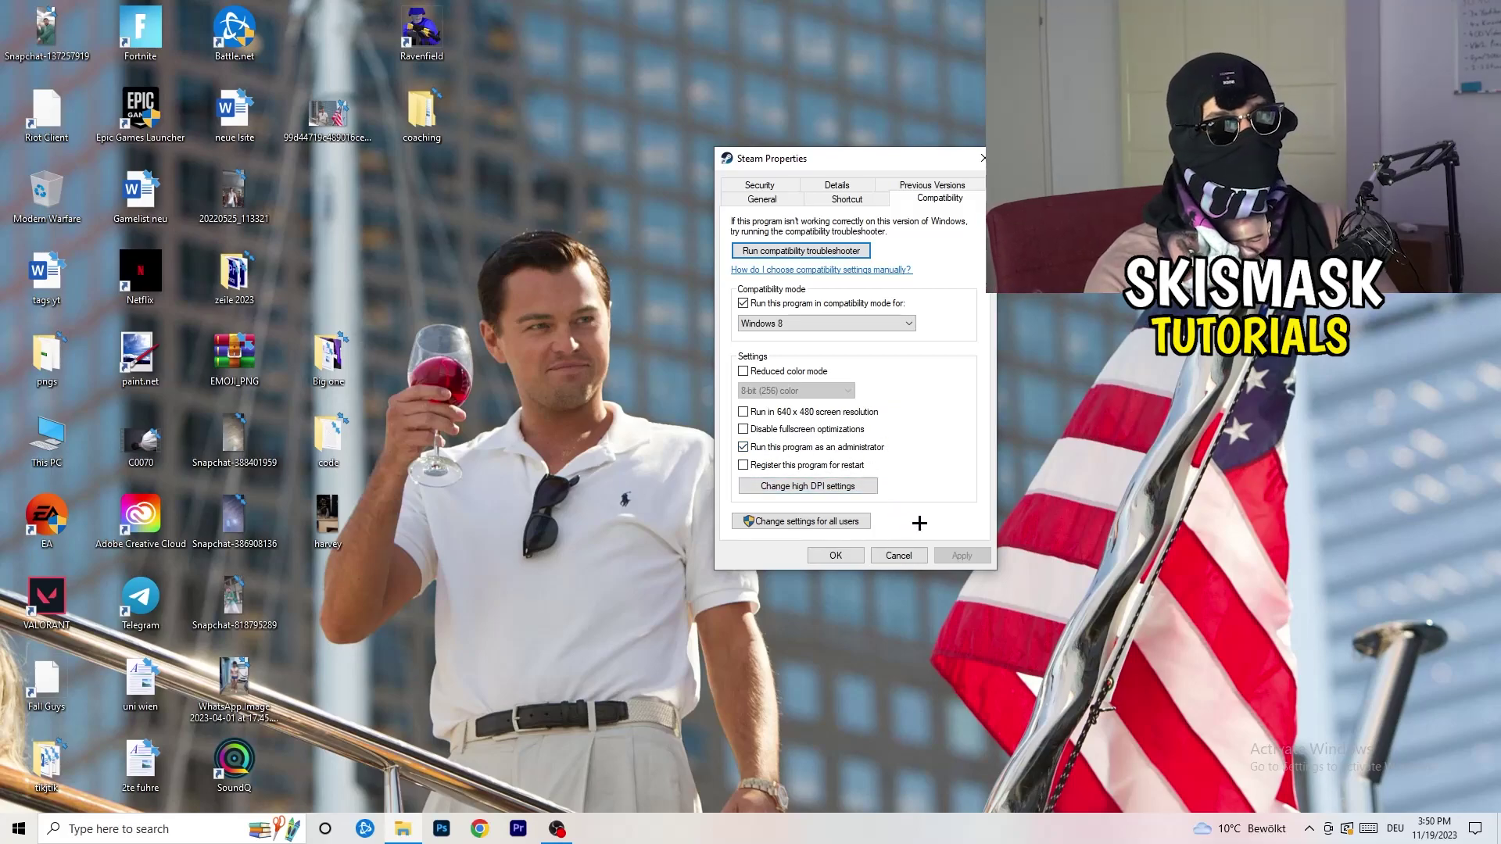
click(838, 557)
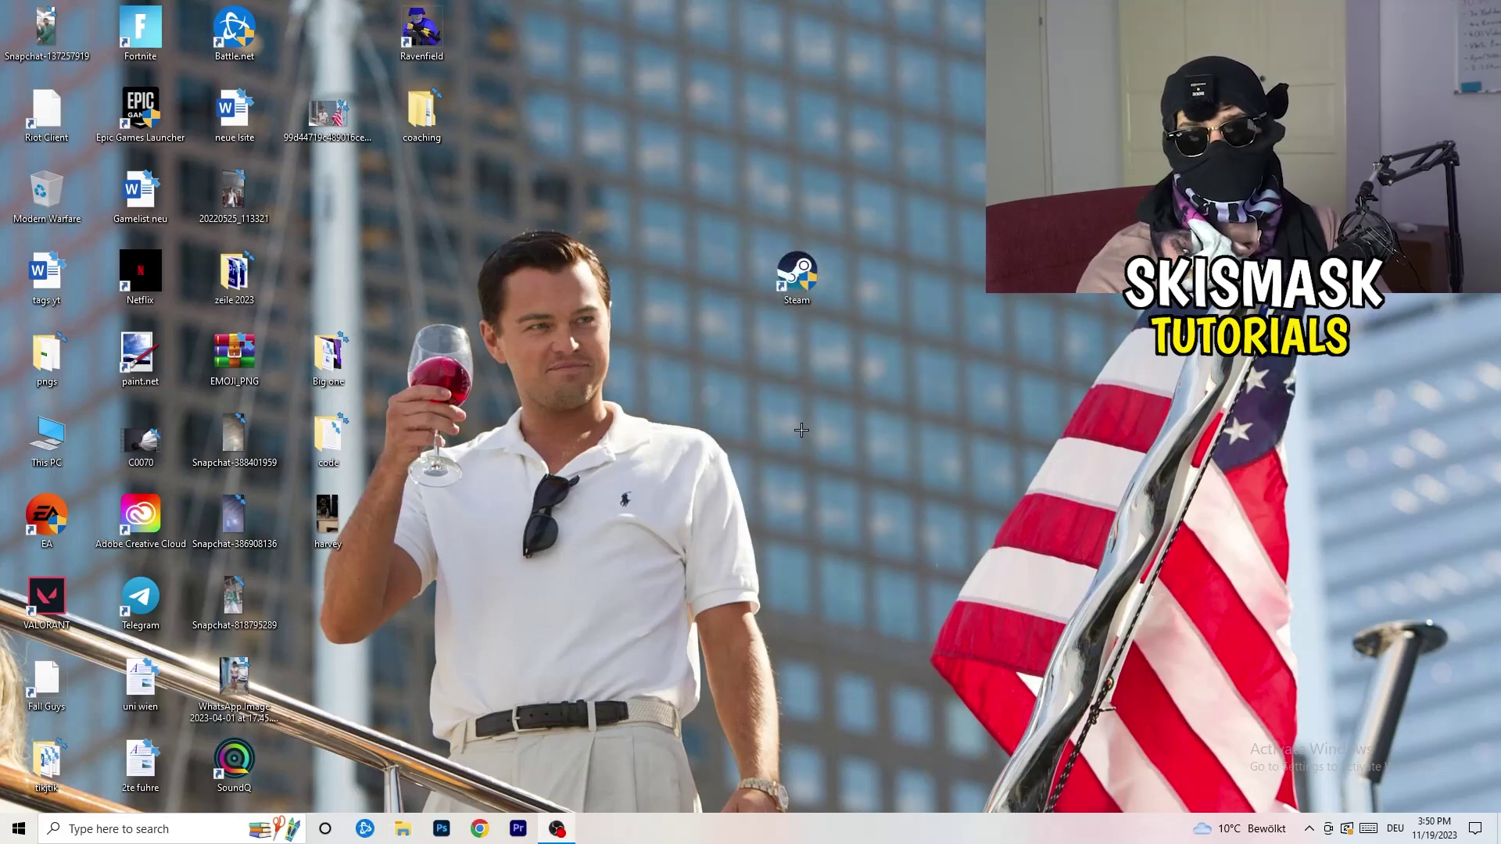
Shift the Steam shortcut left and recheck its Windows 8 and administrator compatibility settings unchanged.
drag(805, 279, 711, 279)
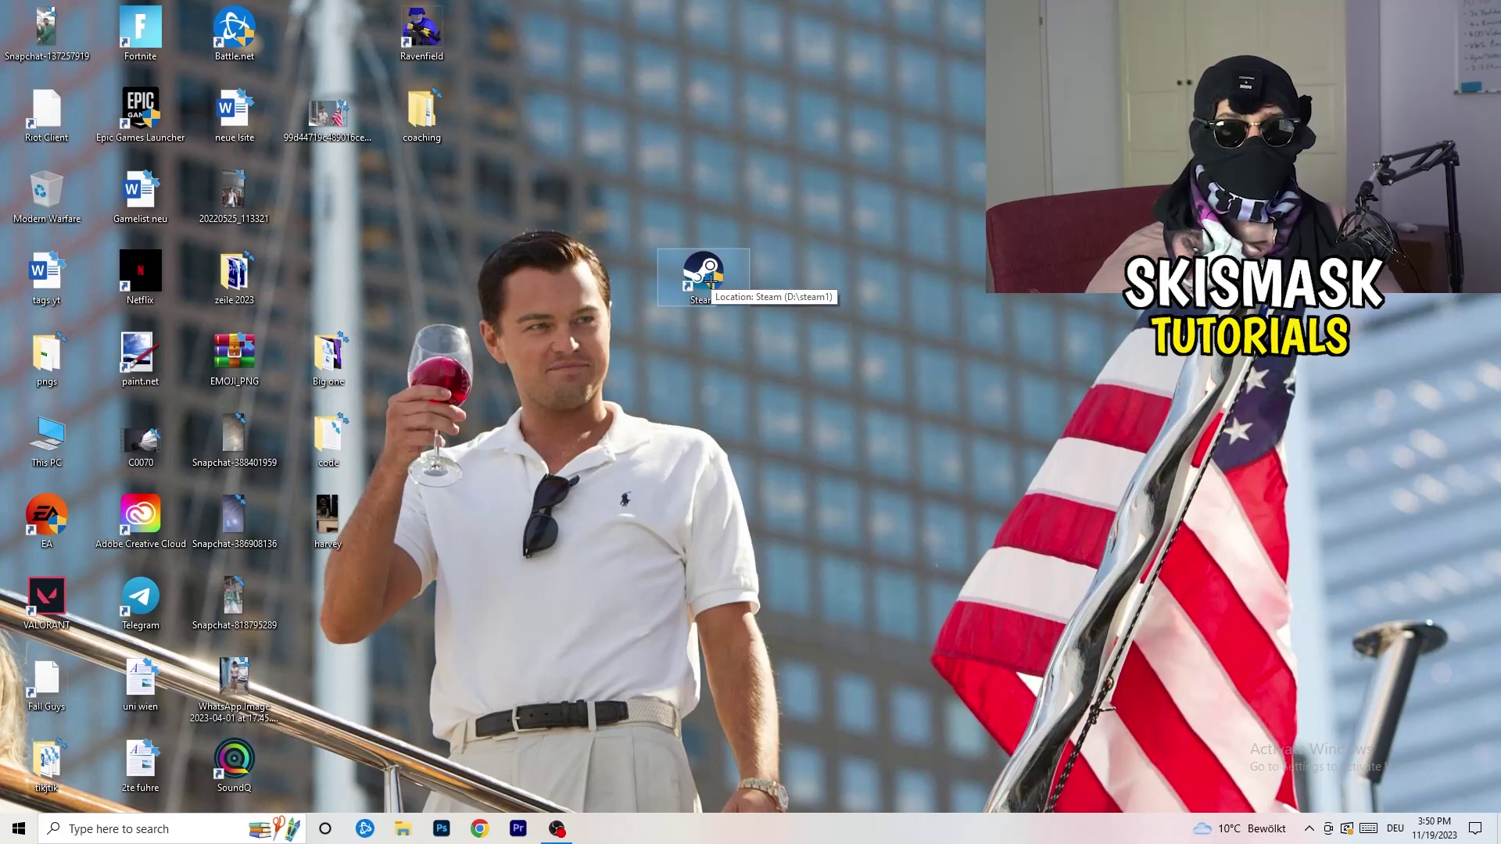
drag(710, 281, 522, 283)
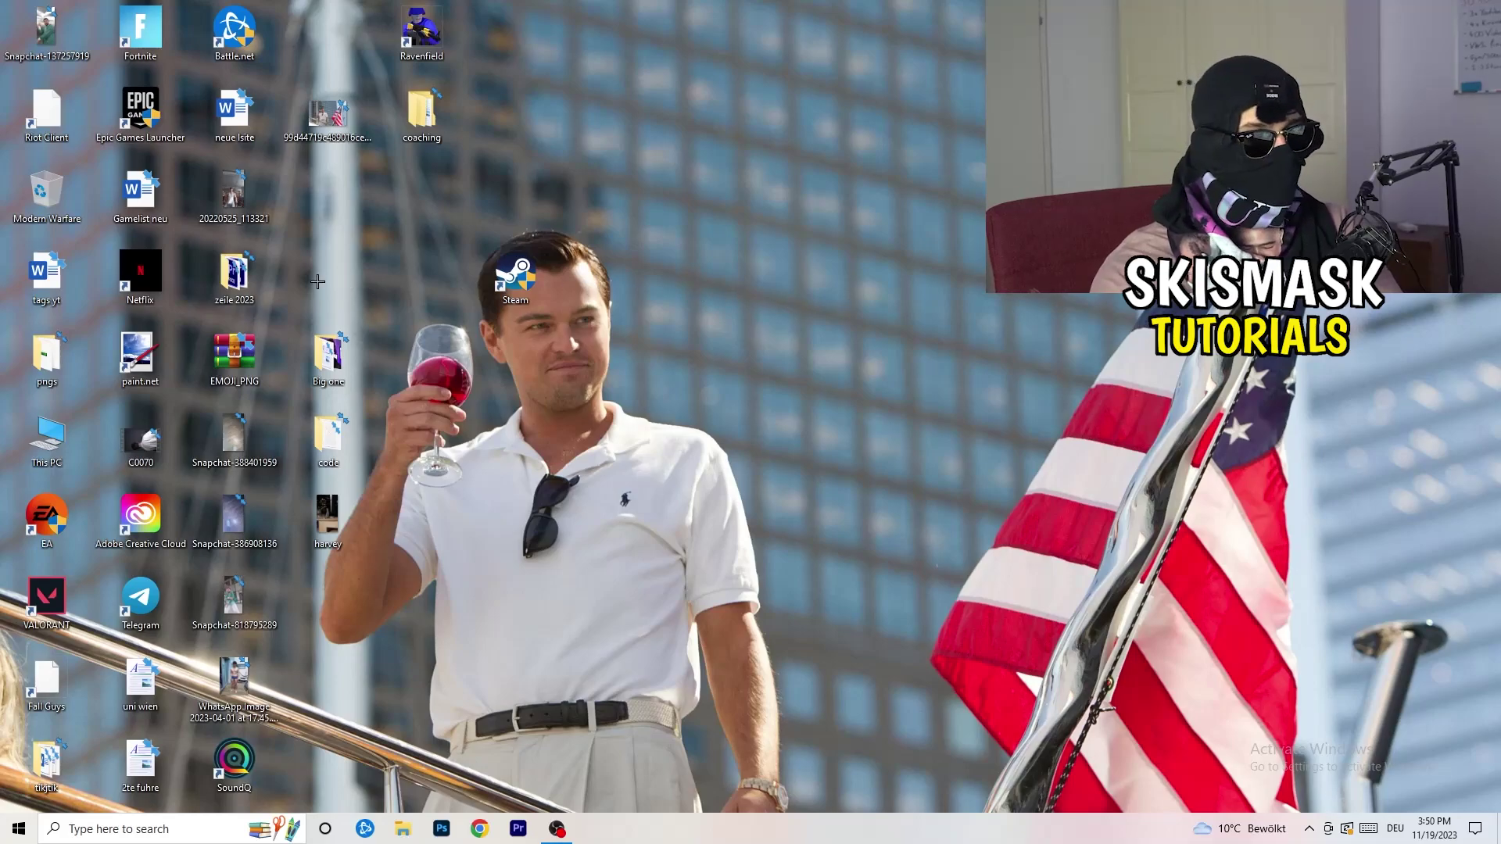
right_click(516, 286)
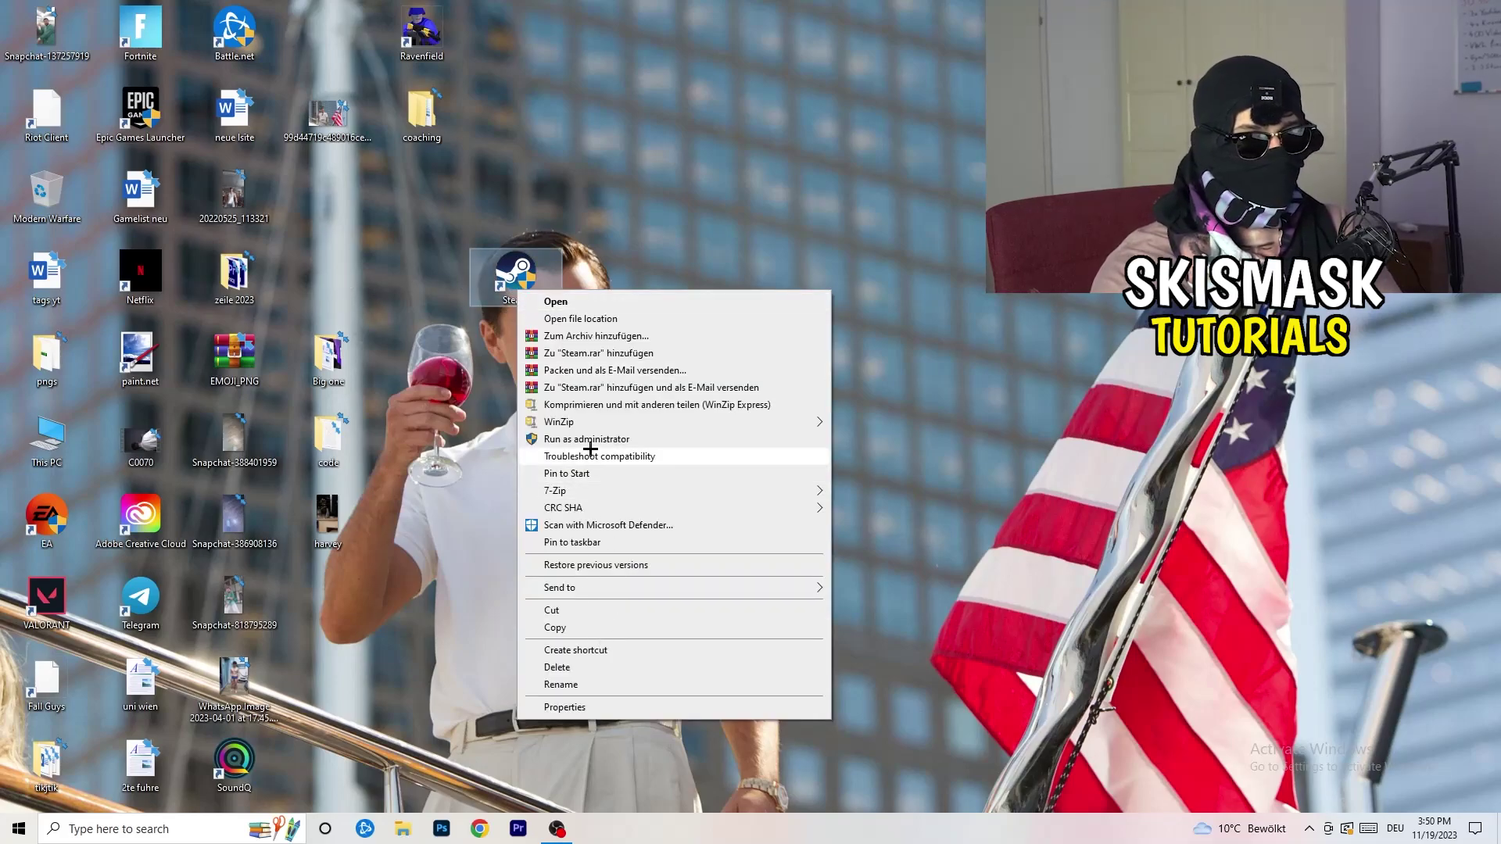
click(579, 706)
click(779, 338)
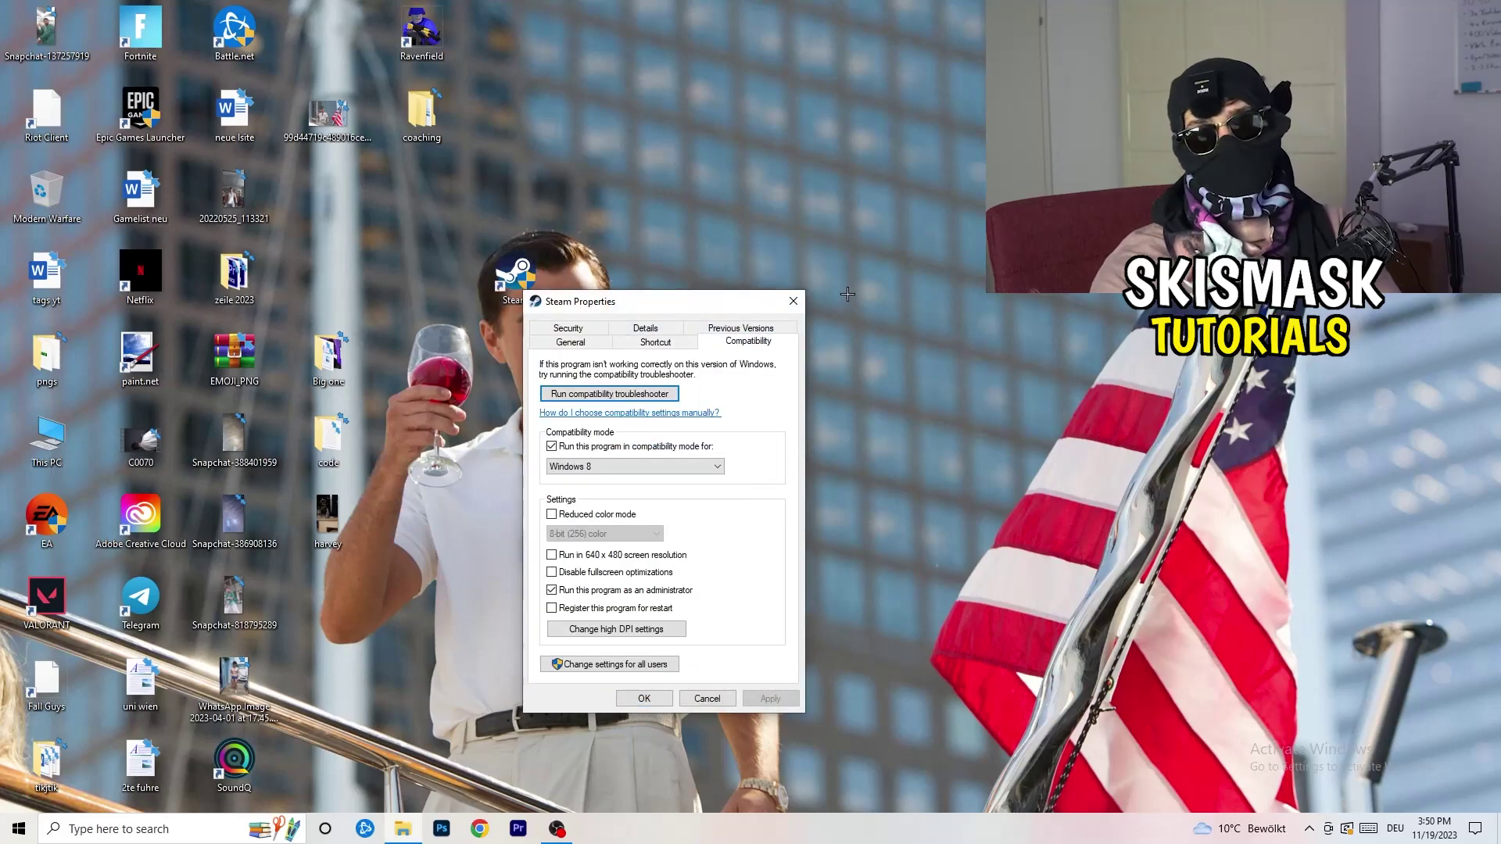
click(794, 301)
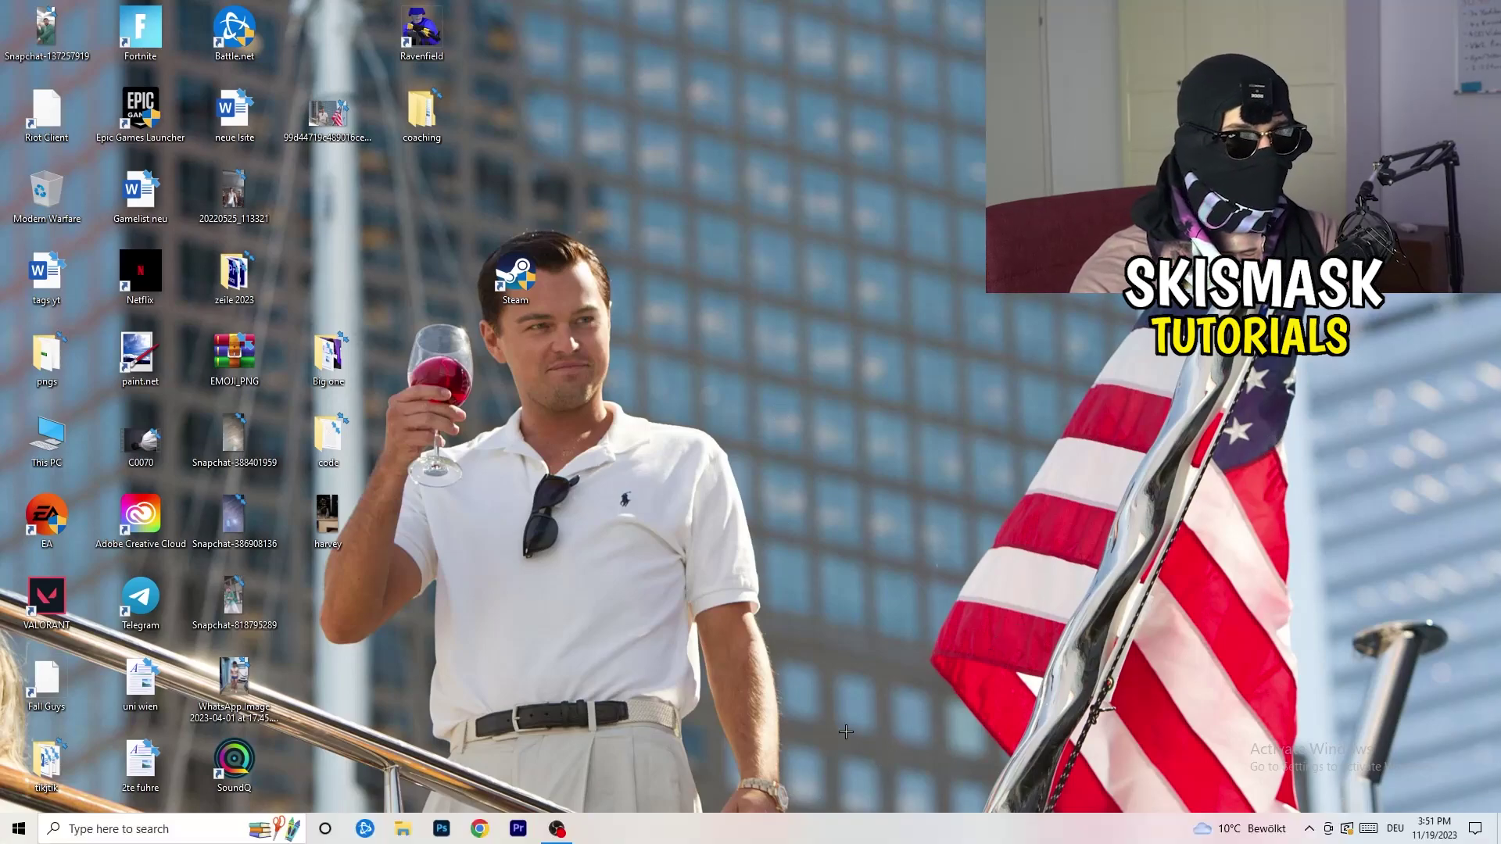
Launch Task Manager from the taskbar, maximize it, and show the Details process list.
right_click(763, 833)
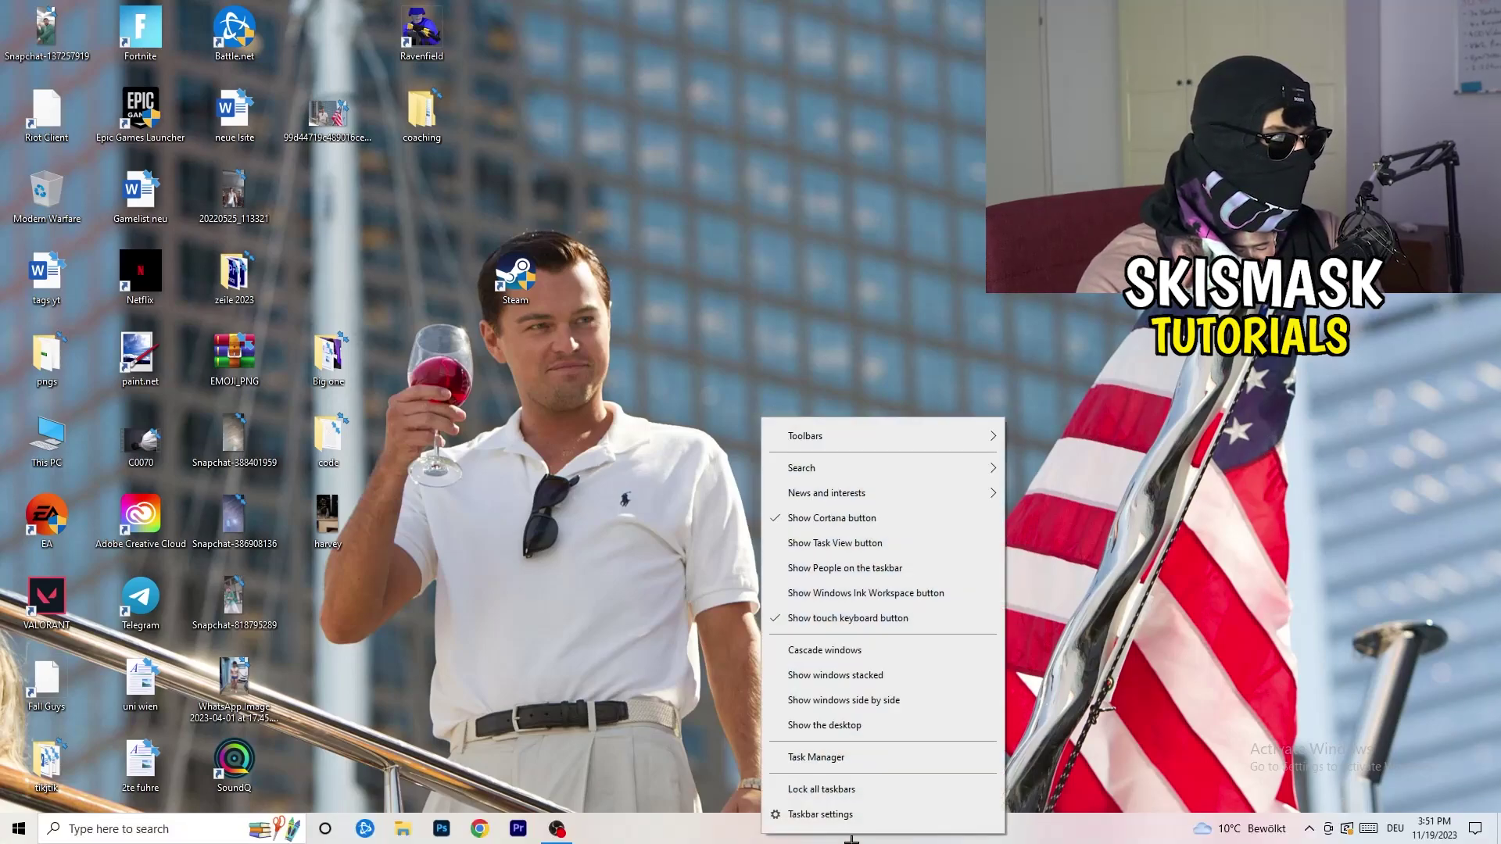
click(836, 758)
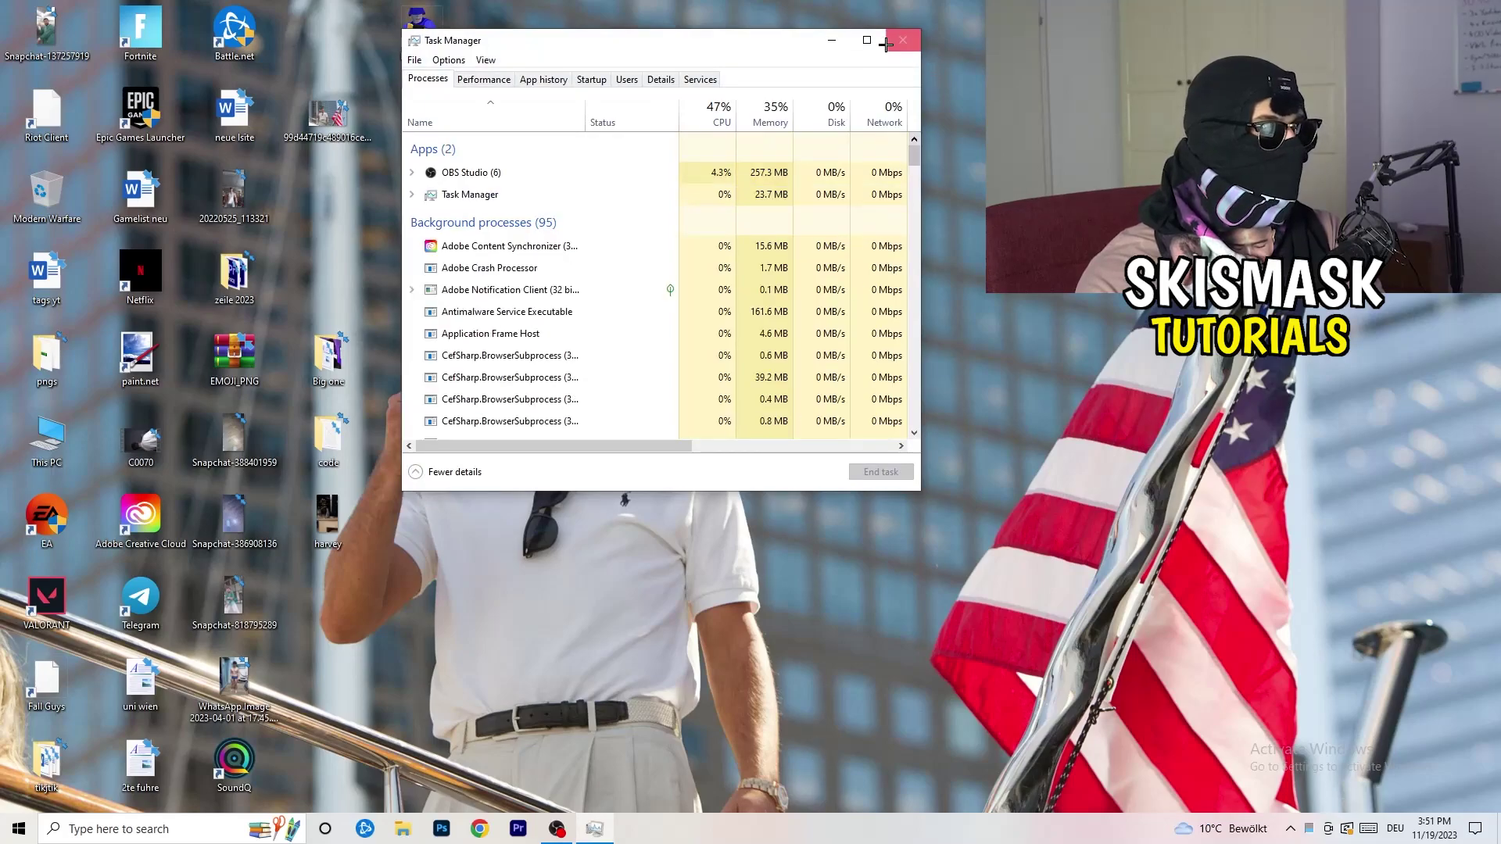
click(870, 35)
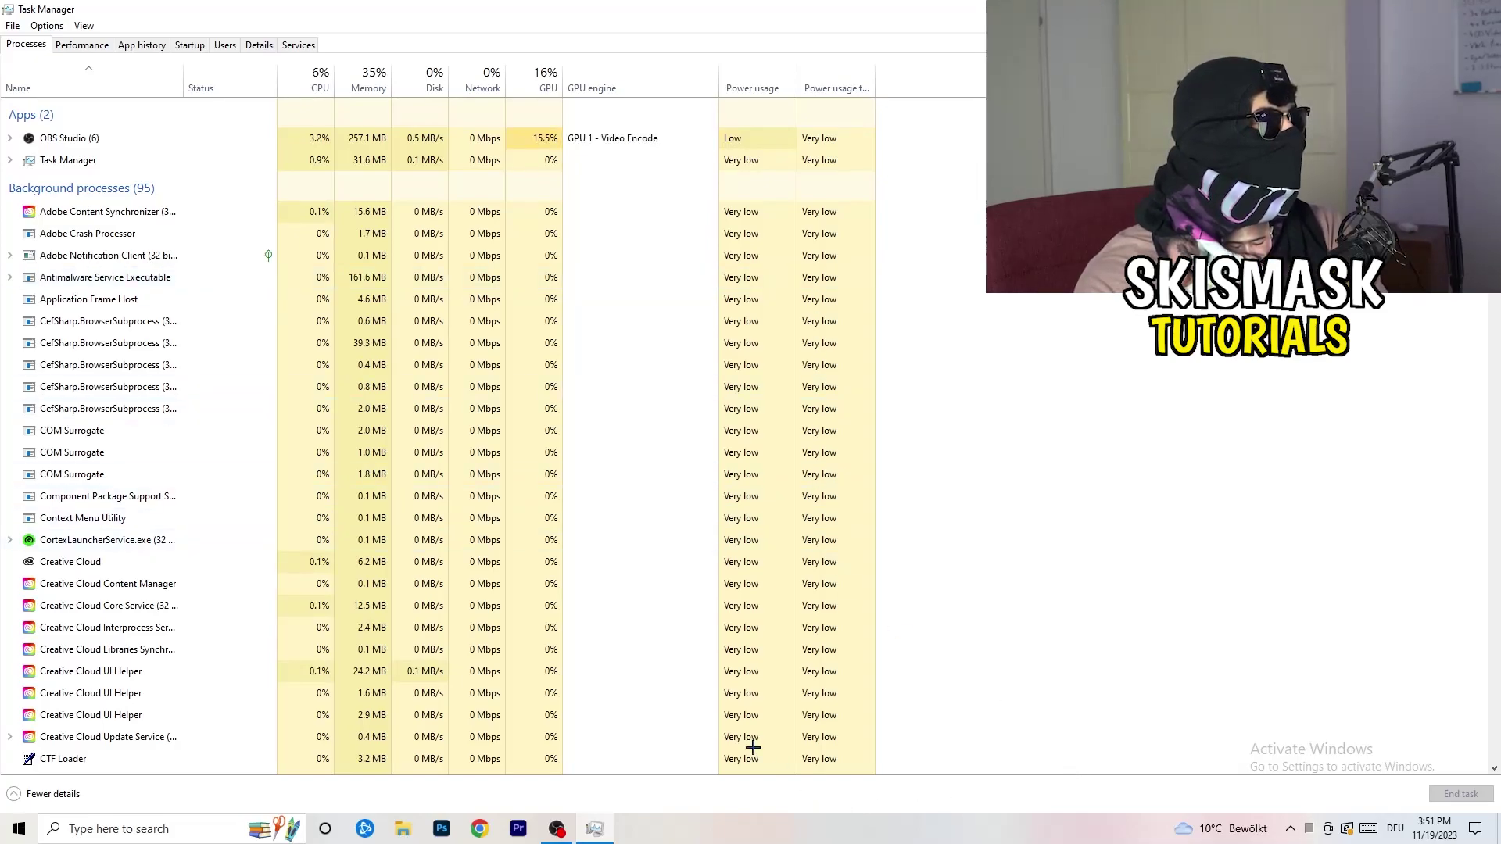
click(255, 45)
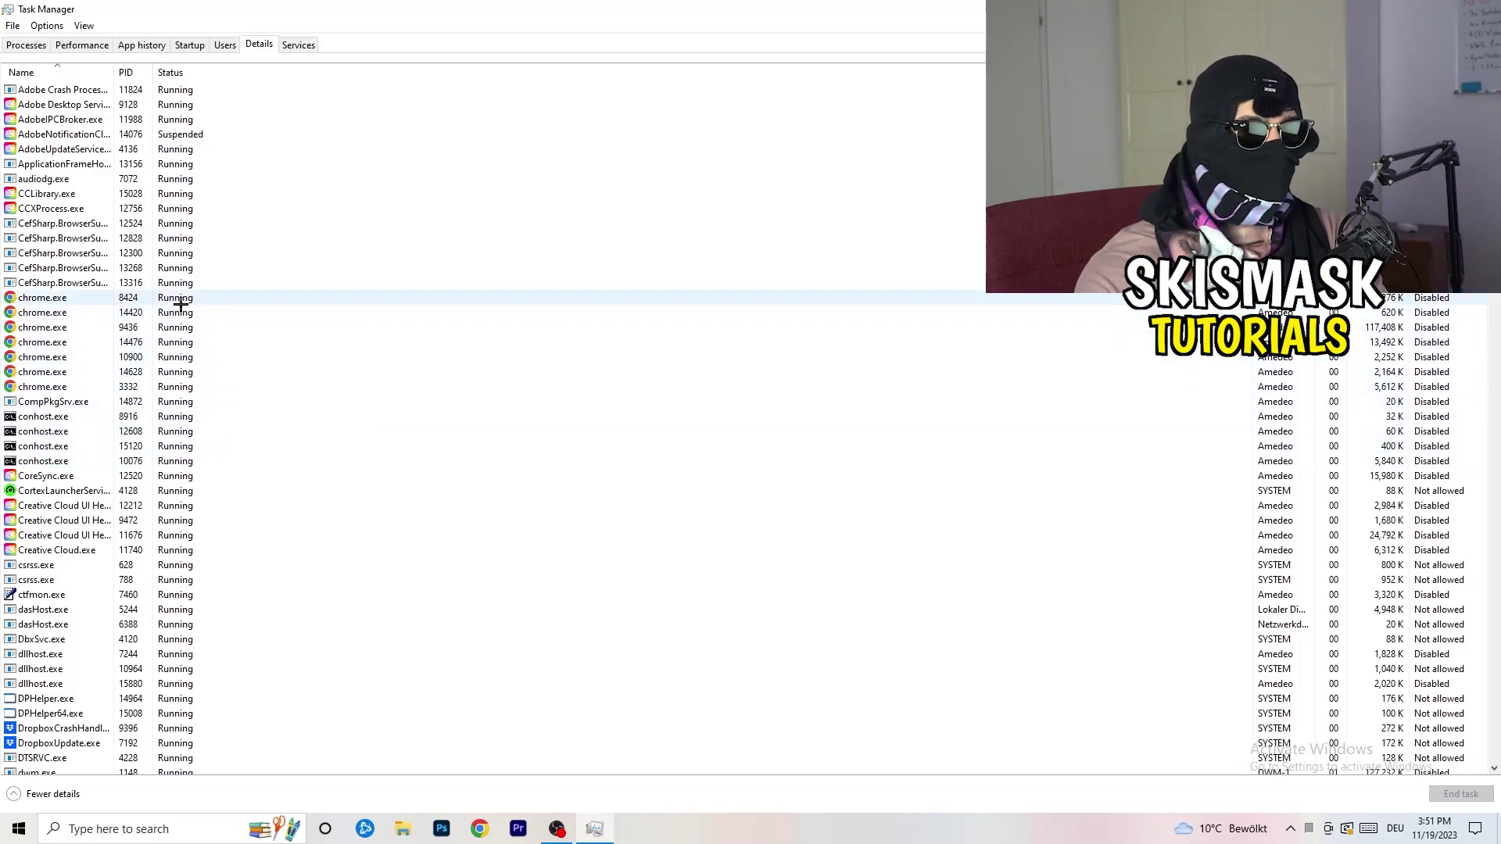
Inspect Creative Cloud UI Helper's Set priority options without changes, then show the Startup apps list.
scroll(437, 446, down, 3)
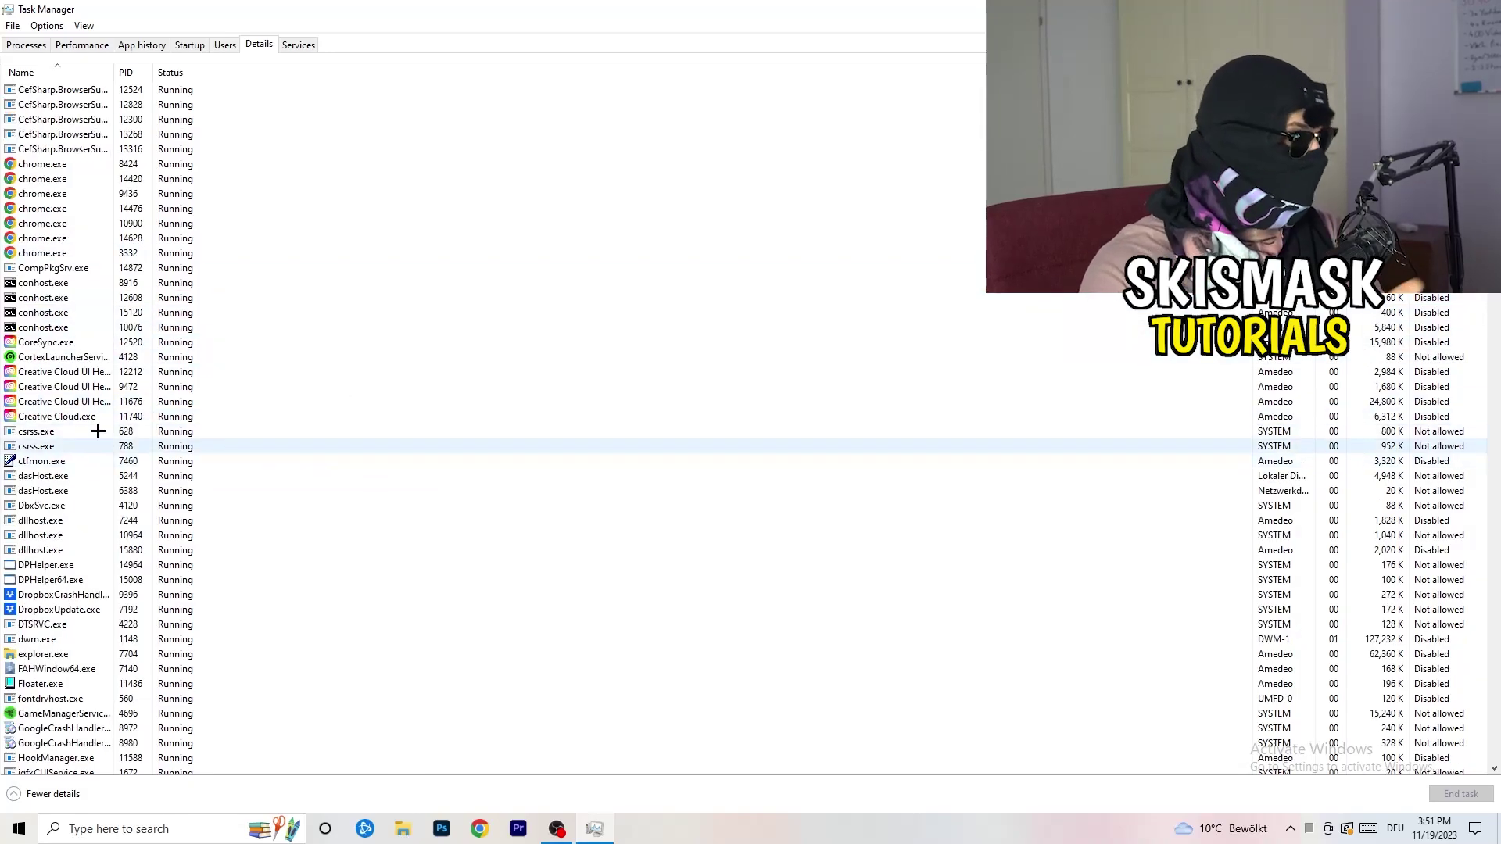
right_click(61, 400)
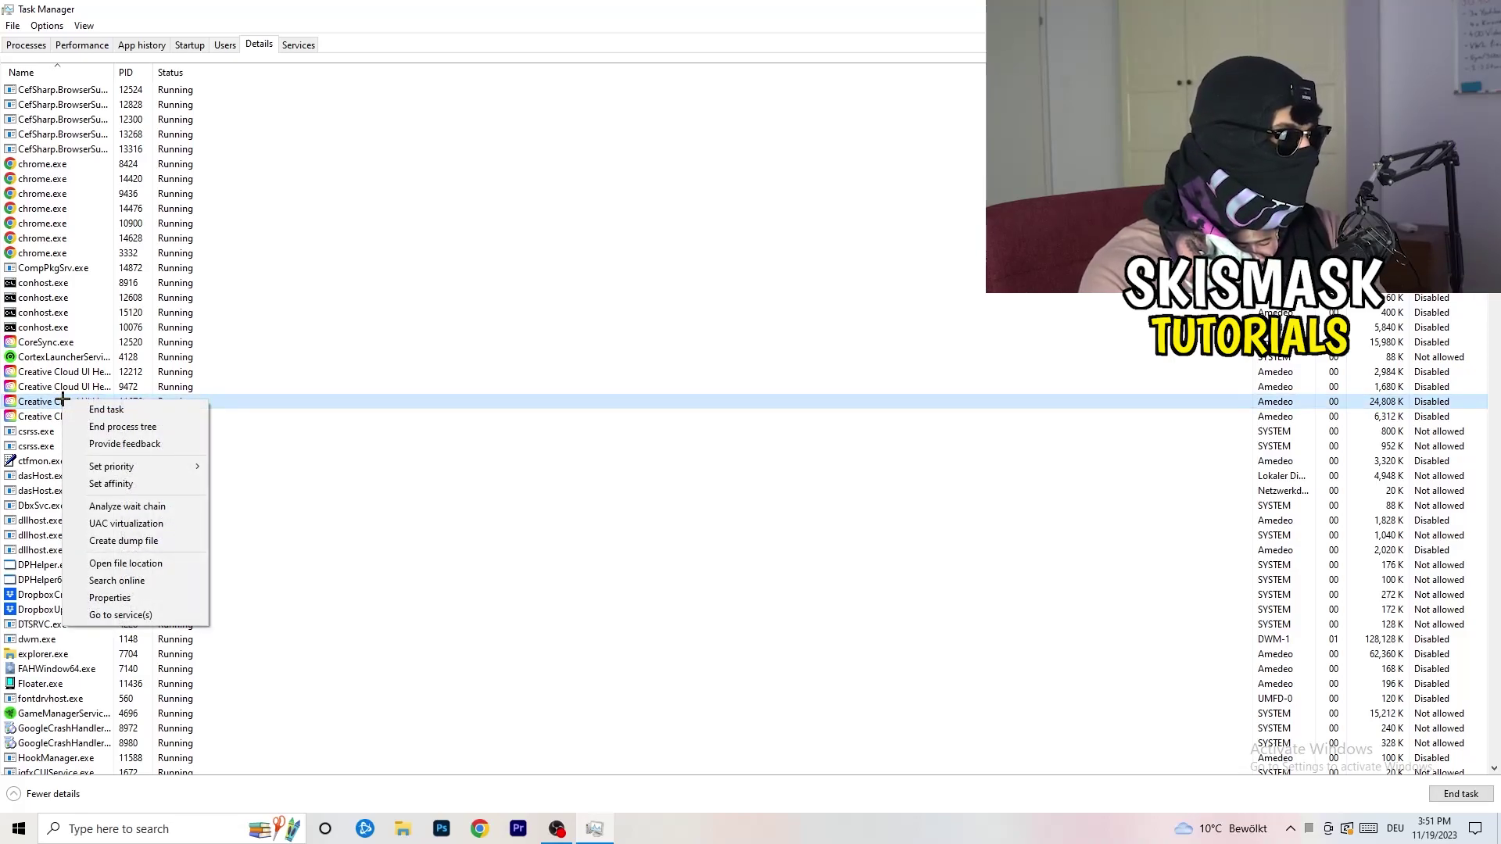
mouse_move(135, 469)
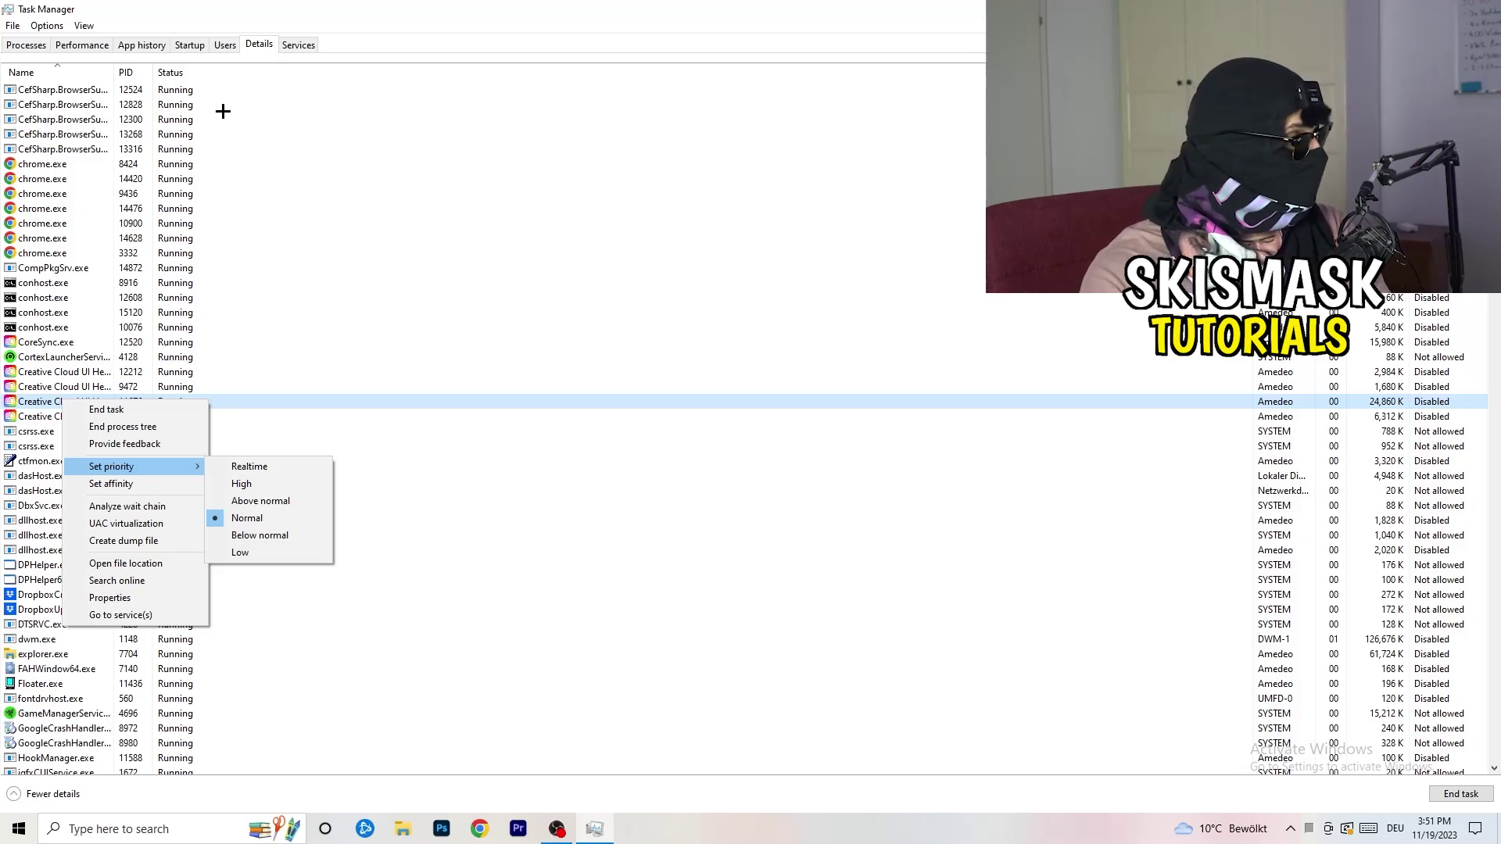
click(197, 44)
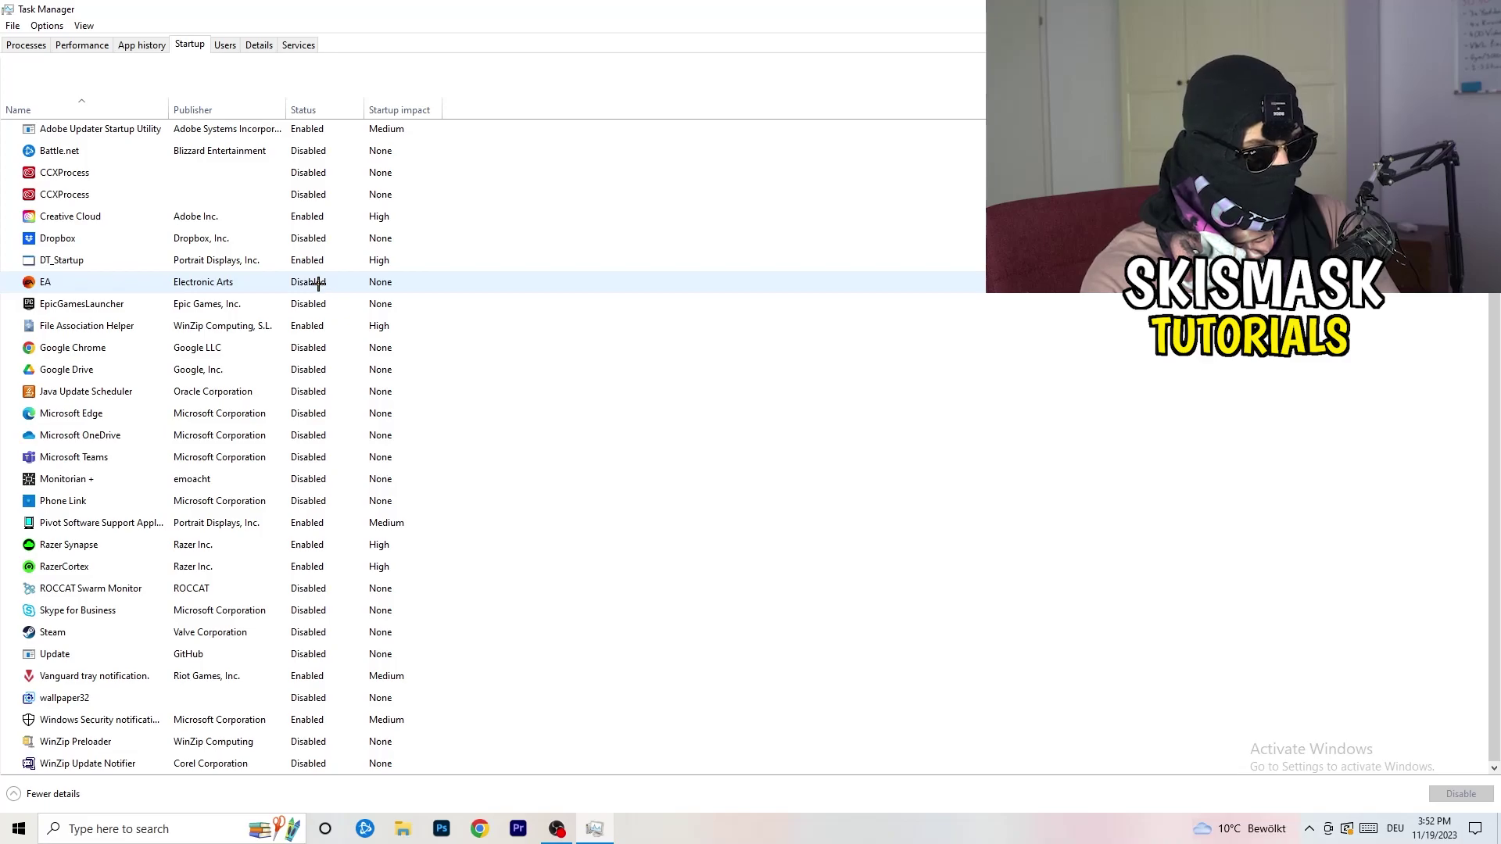
Dismiss the File Association Helper startup menu without disabling it and return to Processes.
right_click(321, 327)
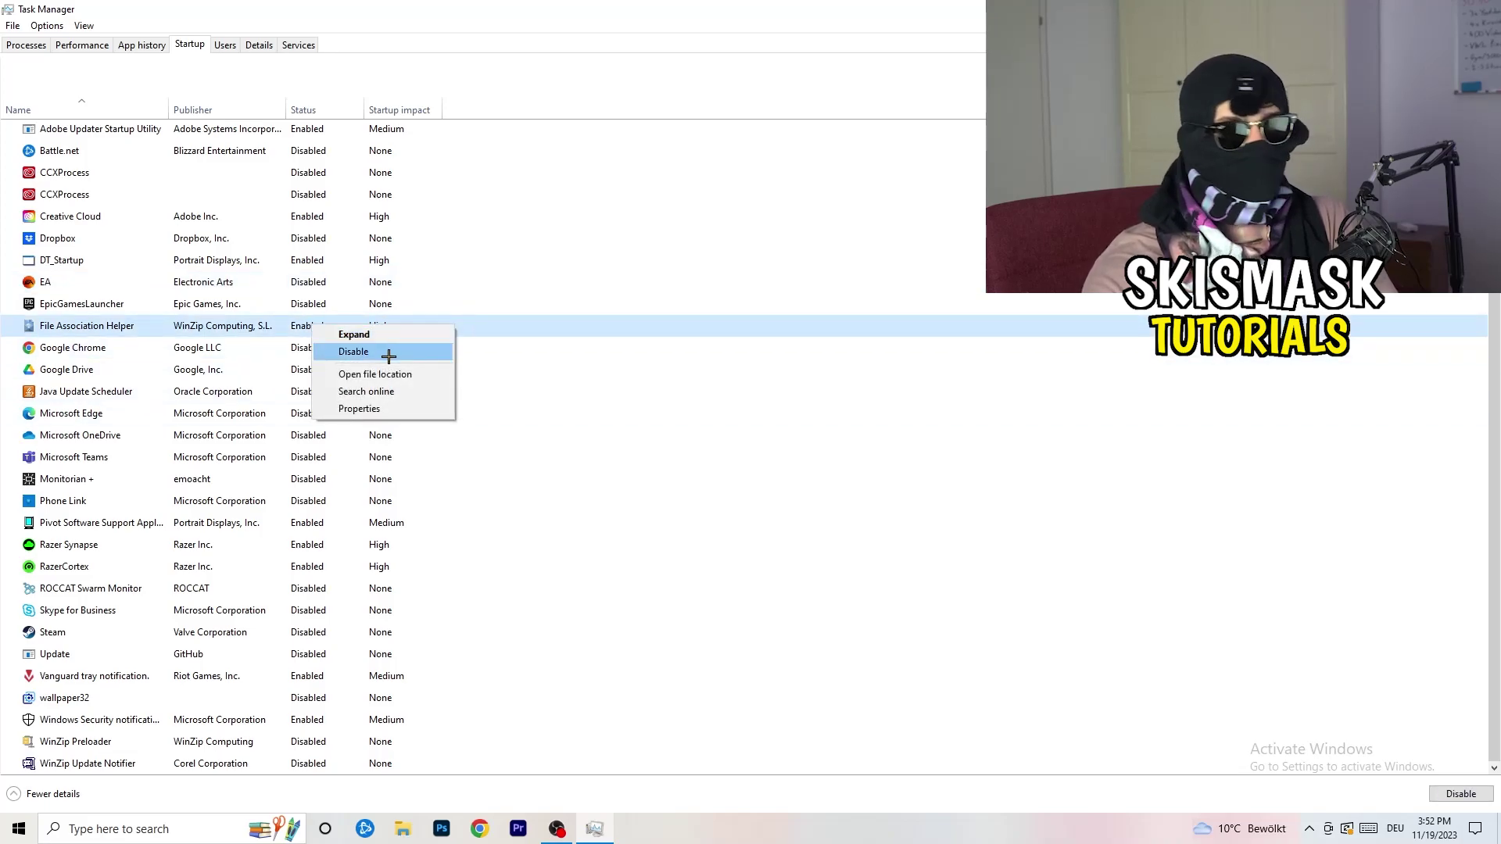
click(613, 113)
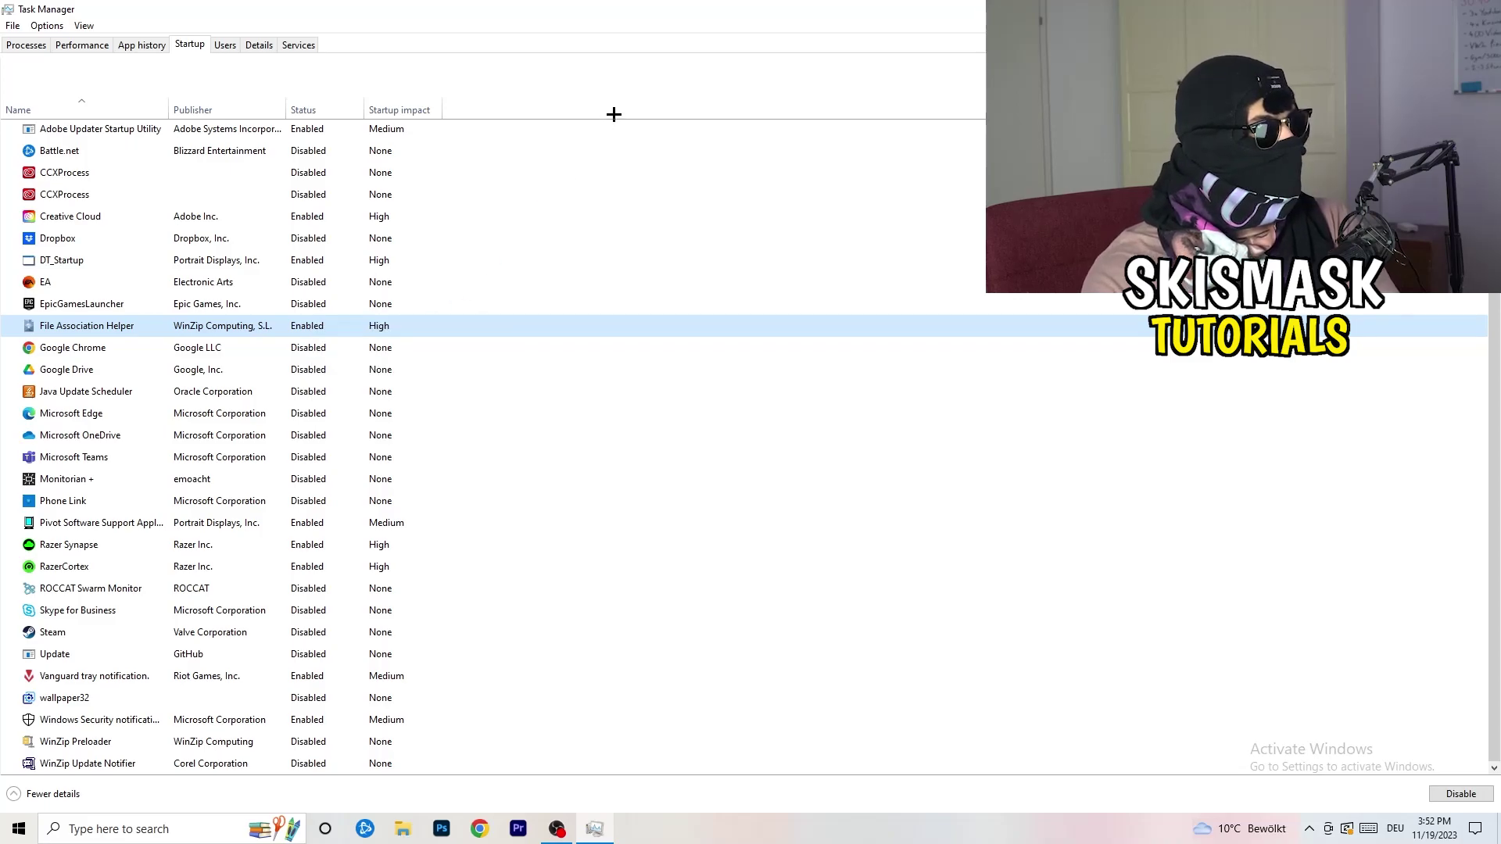
click(26, 44)
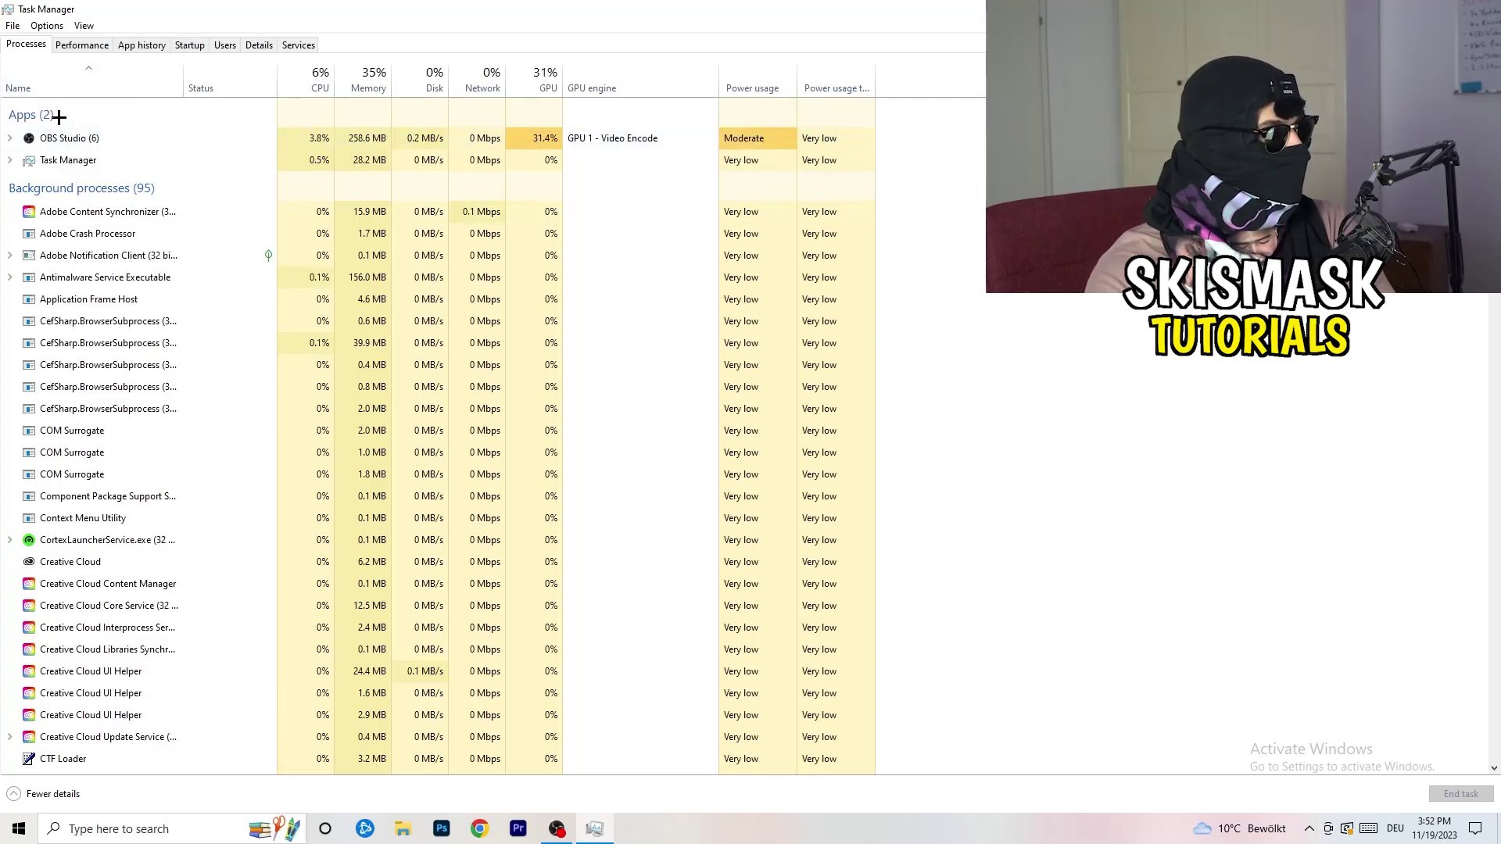
Sort processes by CPU, then by GPU with reversed order, check Windows Search Indexer, re-sort by CPU.
click(320, 71)
click(538, 74)
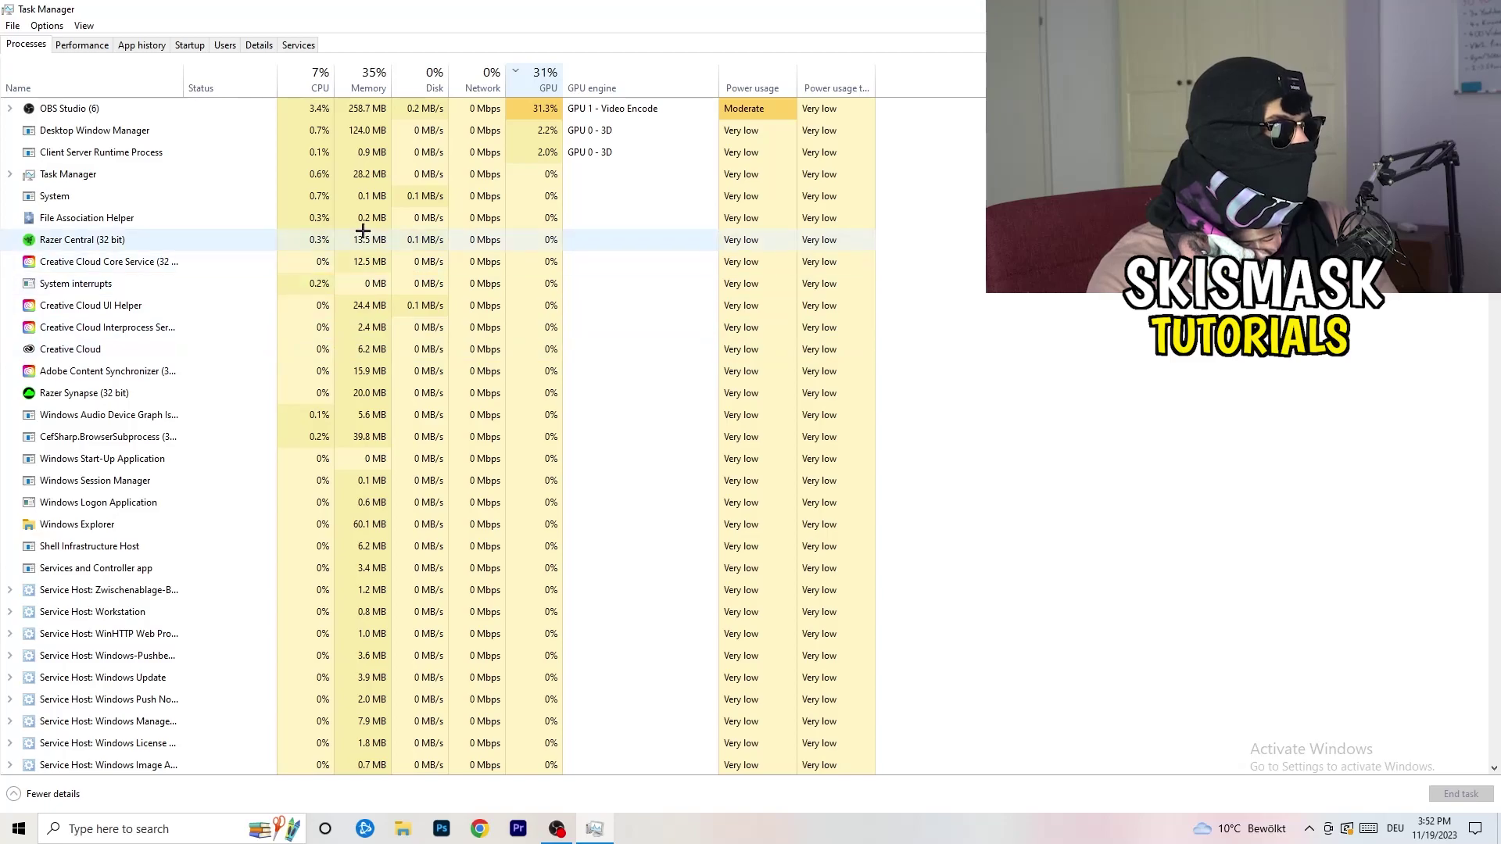
click(541, 82)
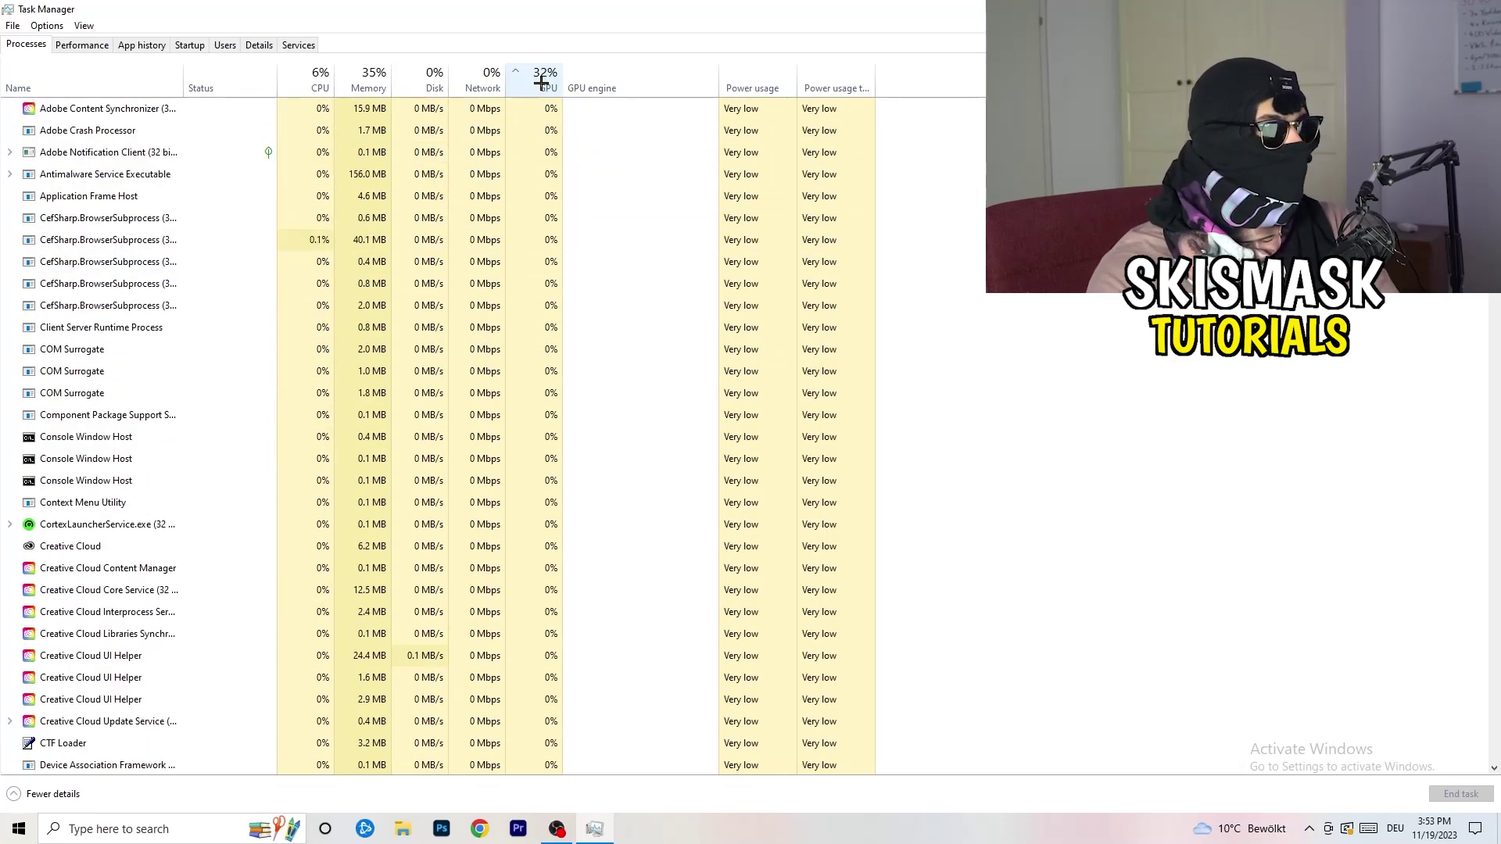
scroll(551, 234, down, 13)
scroll(555, 249, up, 7)
scroll(554, 248, up, 6)
scroll(555, 235, down, 20)
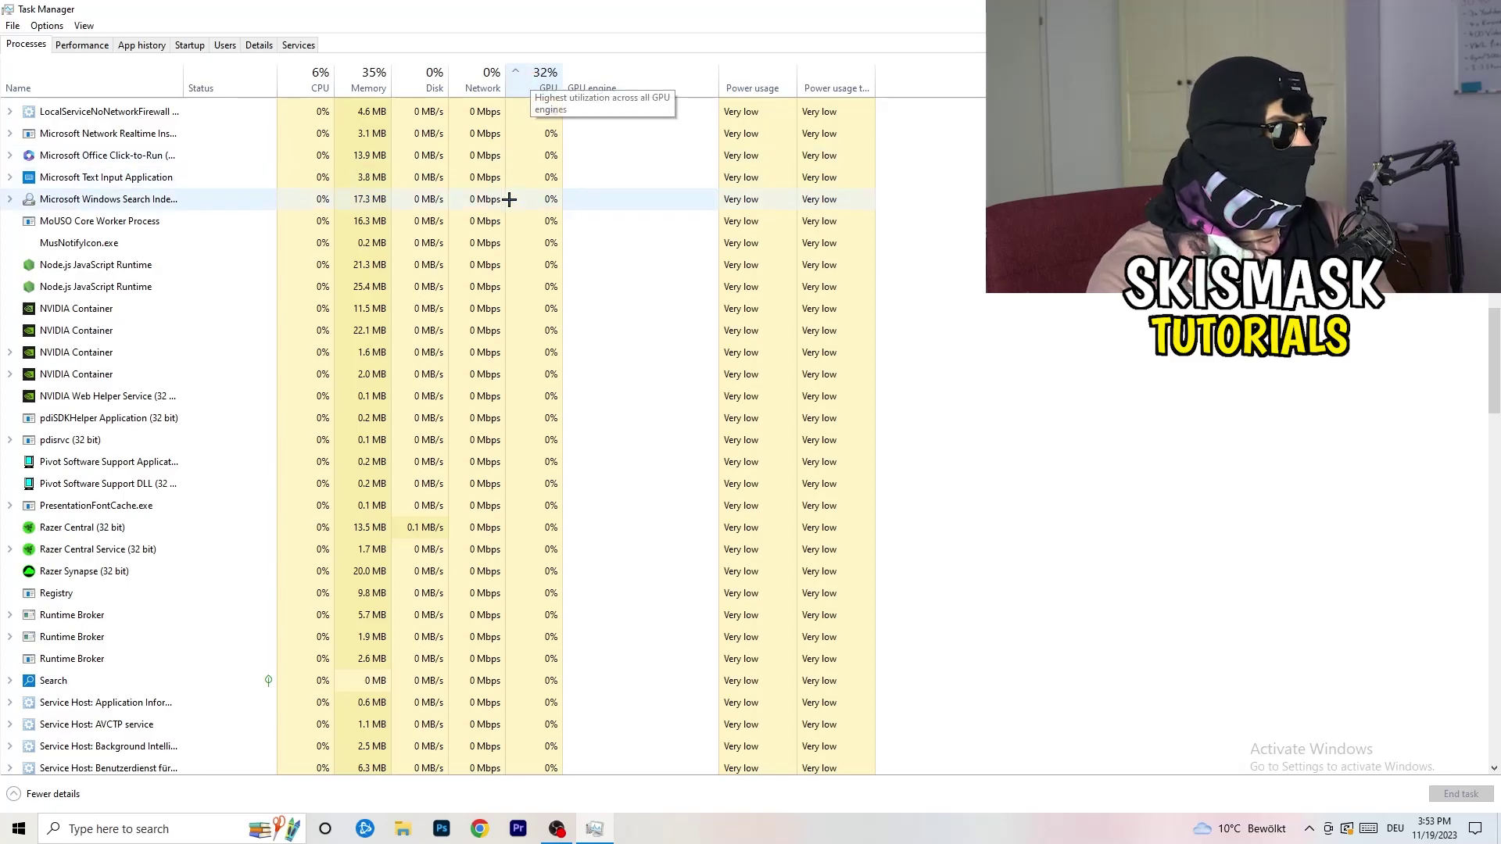
right_click(509, 196)
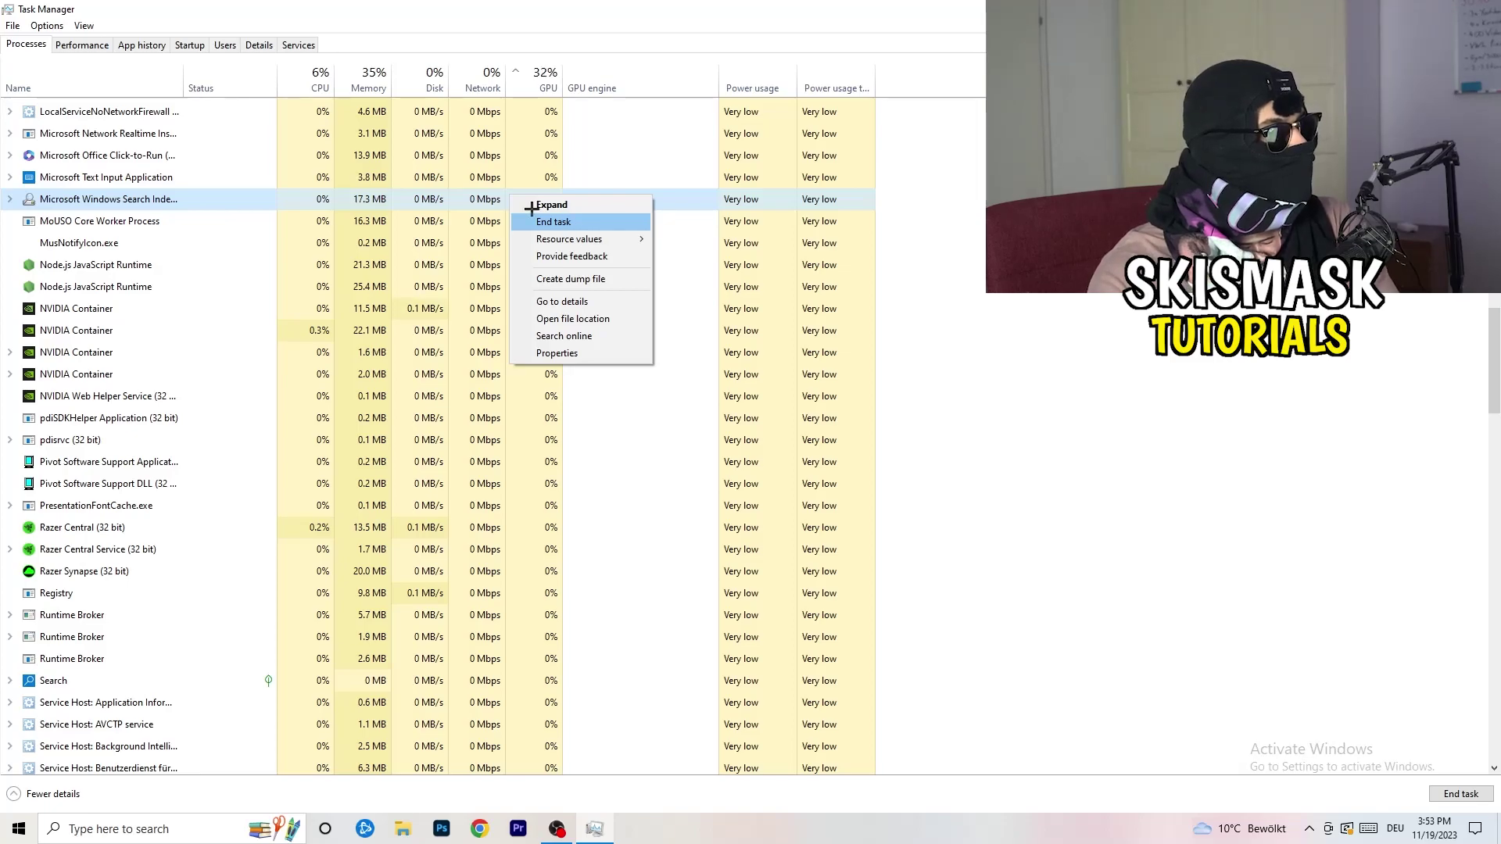
click(312, 78)
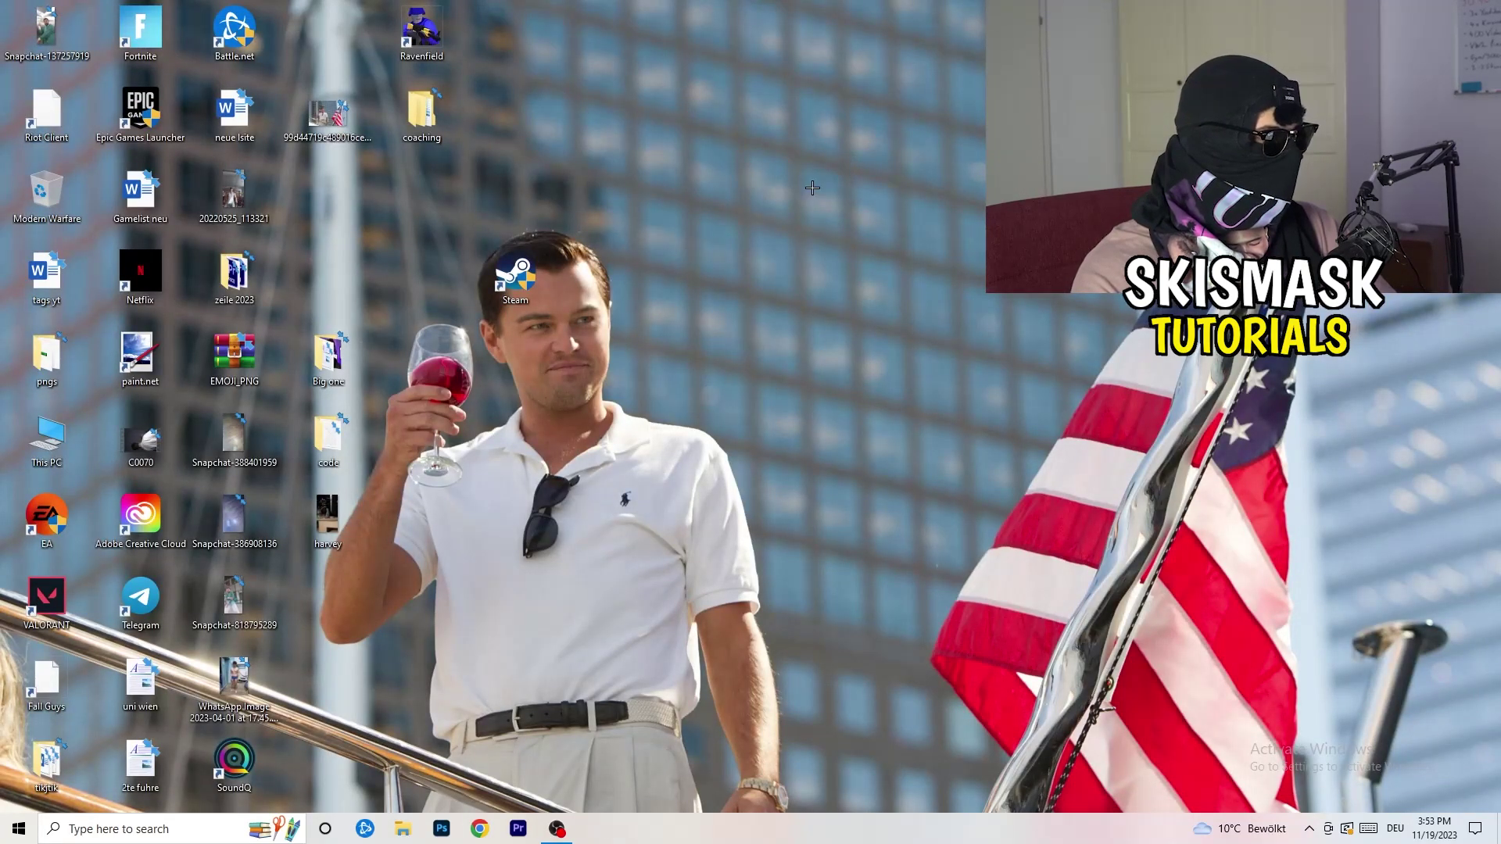
Open Windows Settings from the Start menu and go to the Gaming settings.
click(4, 836)
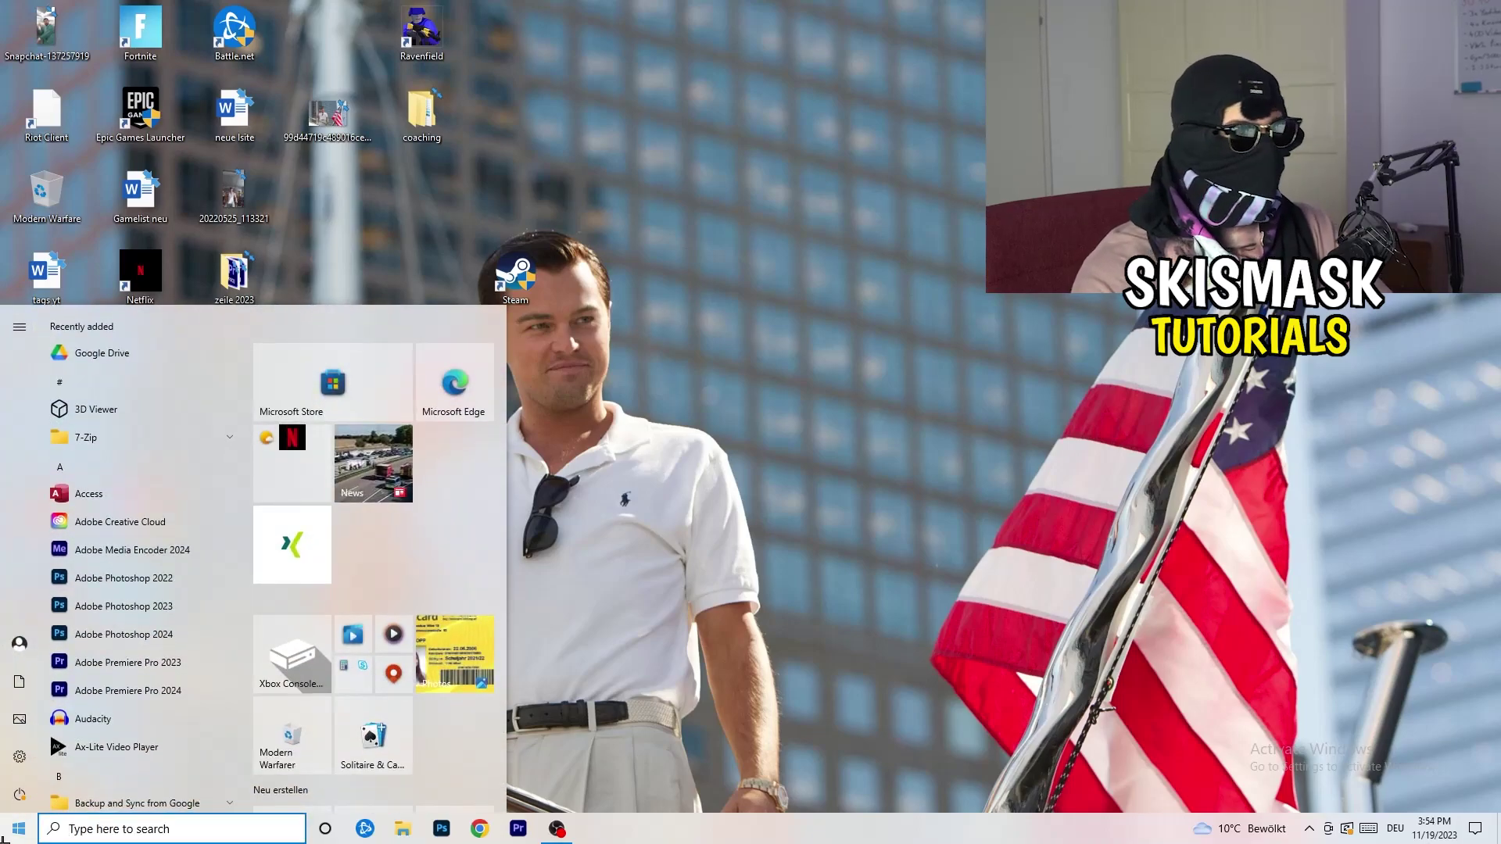
click(19, 756)
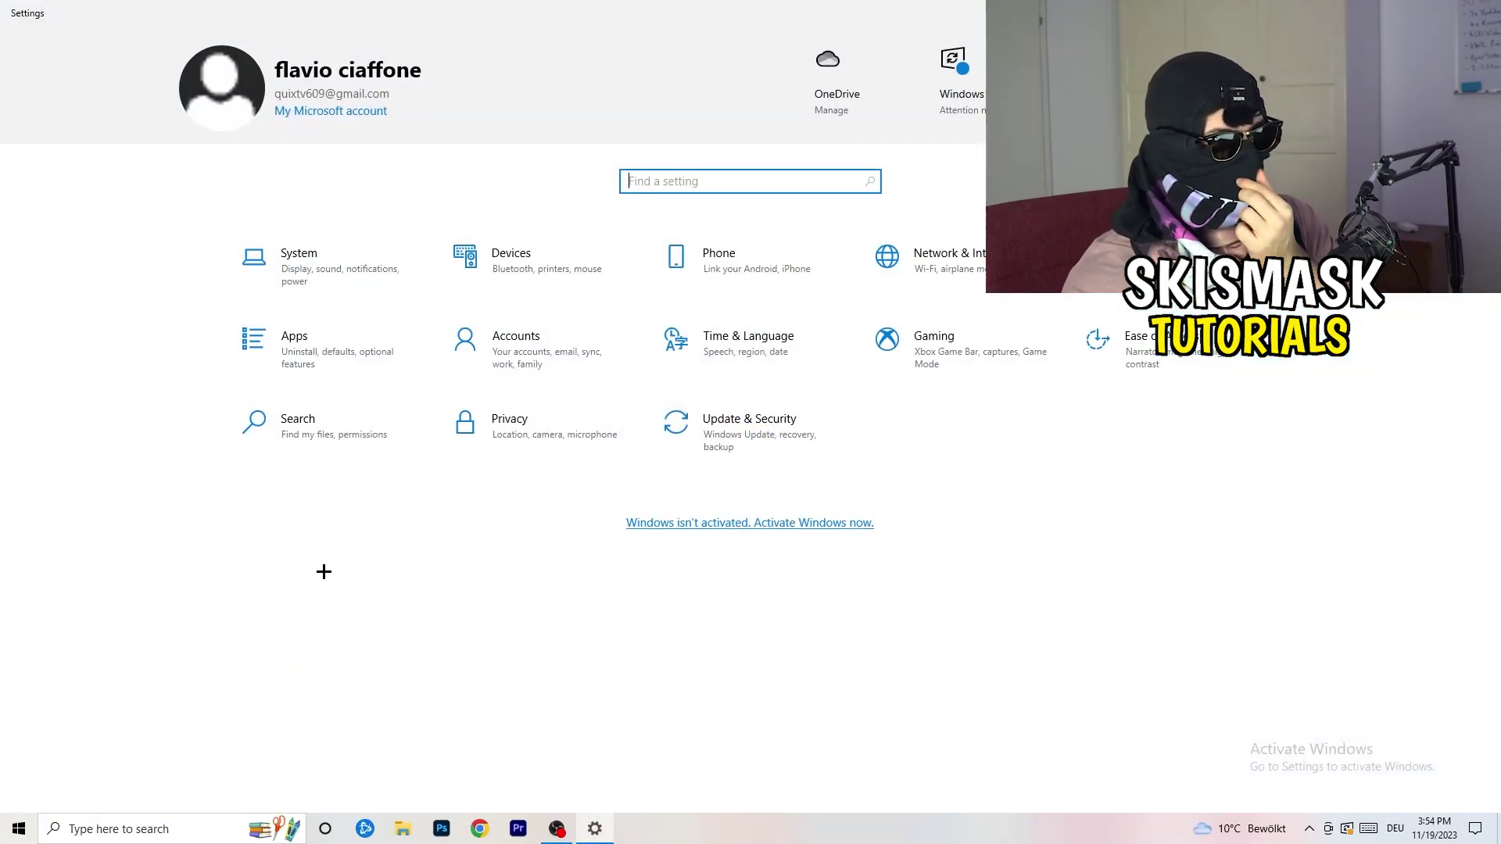
click(934, 344)
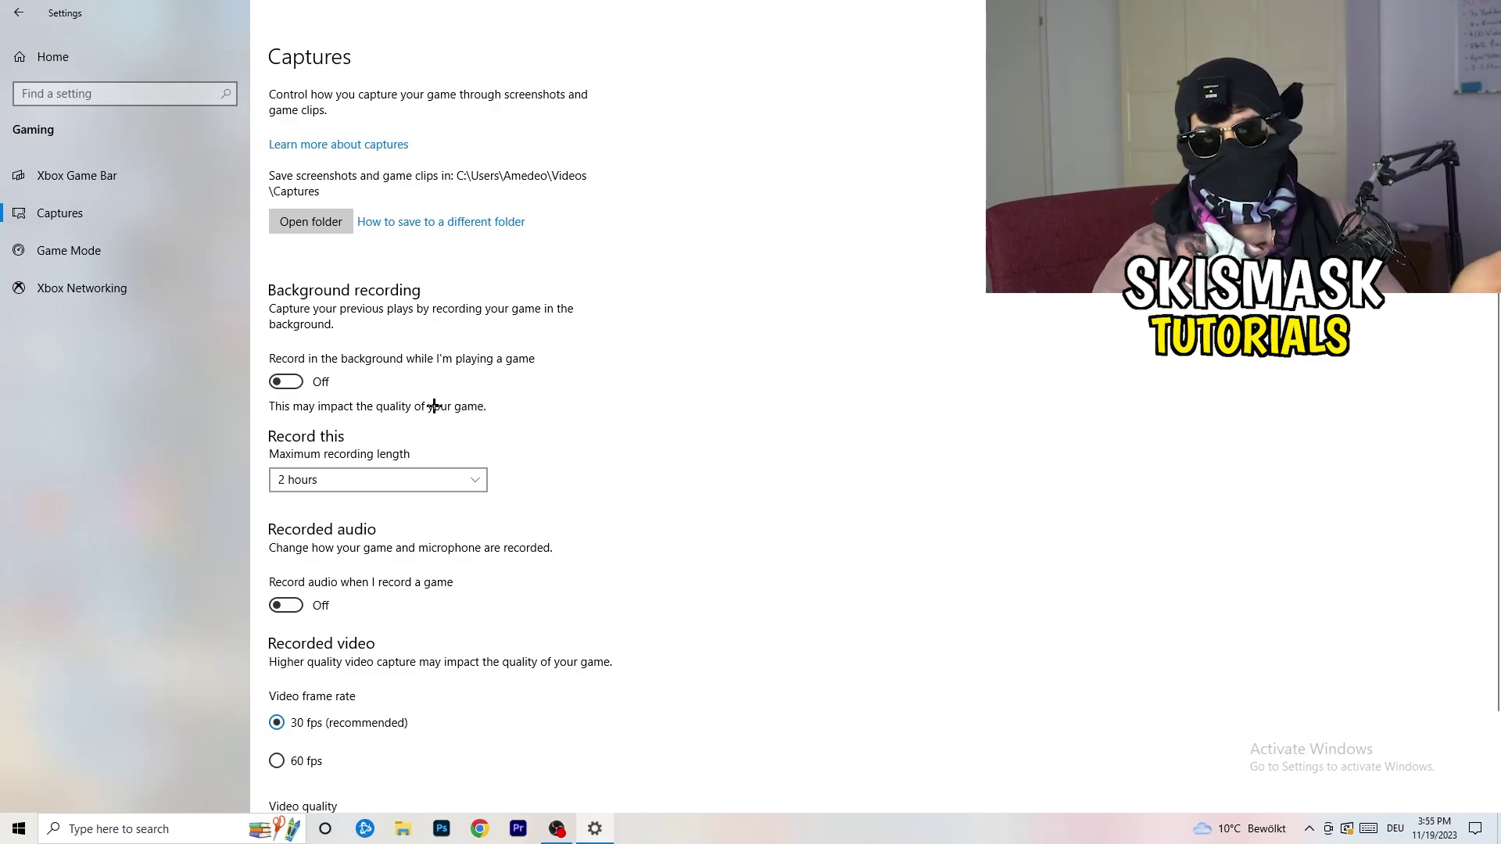
Confirm Game Mode is On, then go back to the Settings home page.
scroll(433, 405, down, 2)
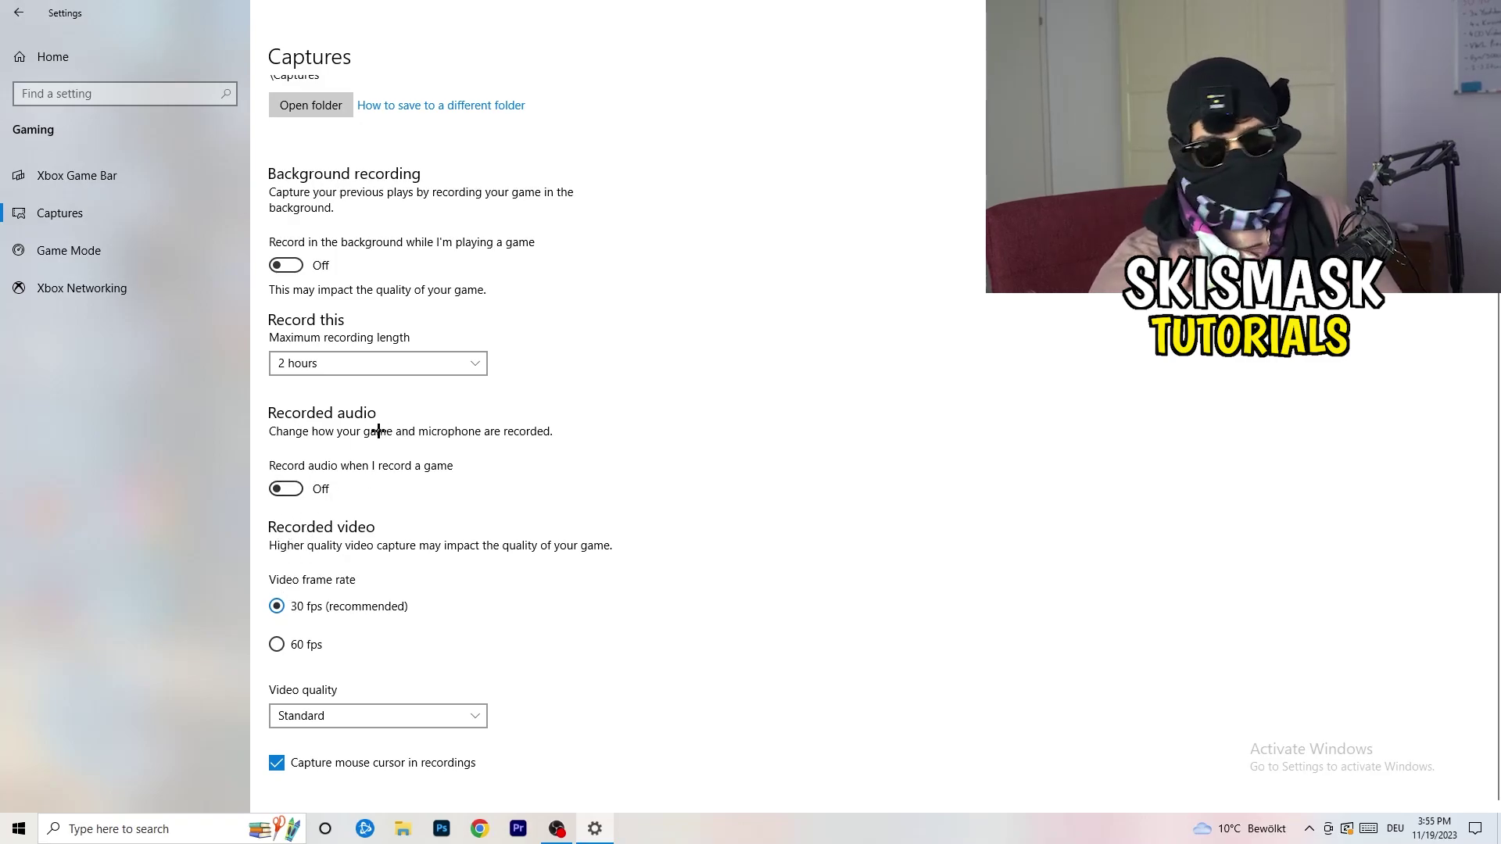
click(37, 250)
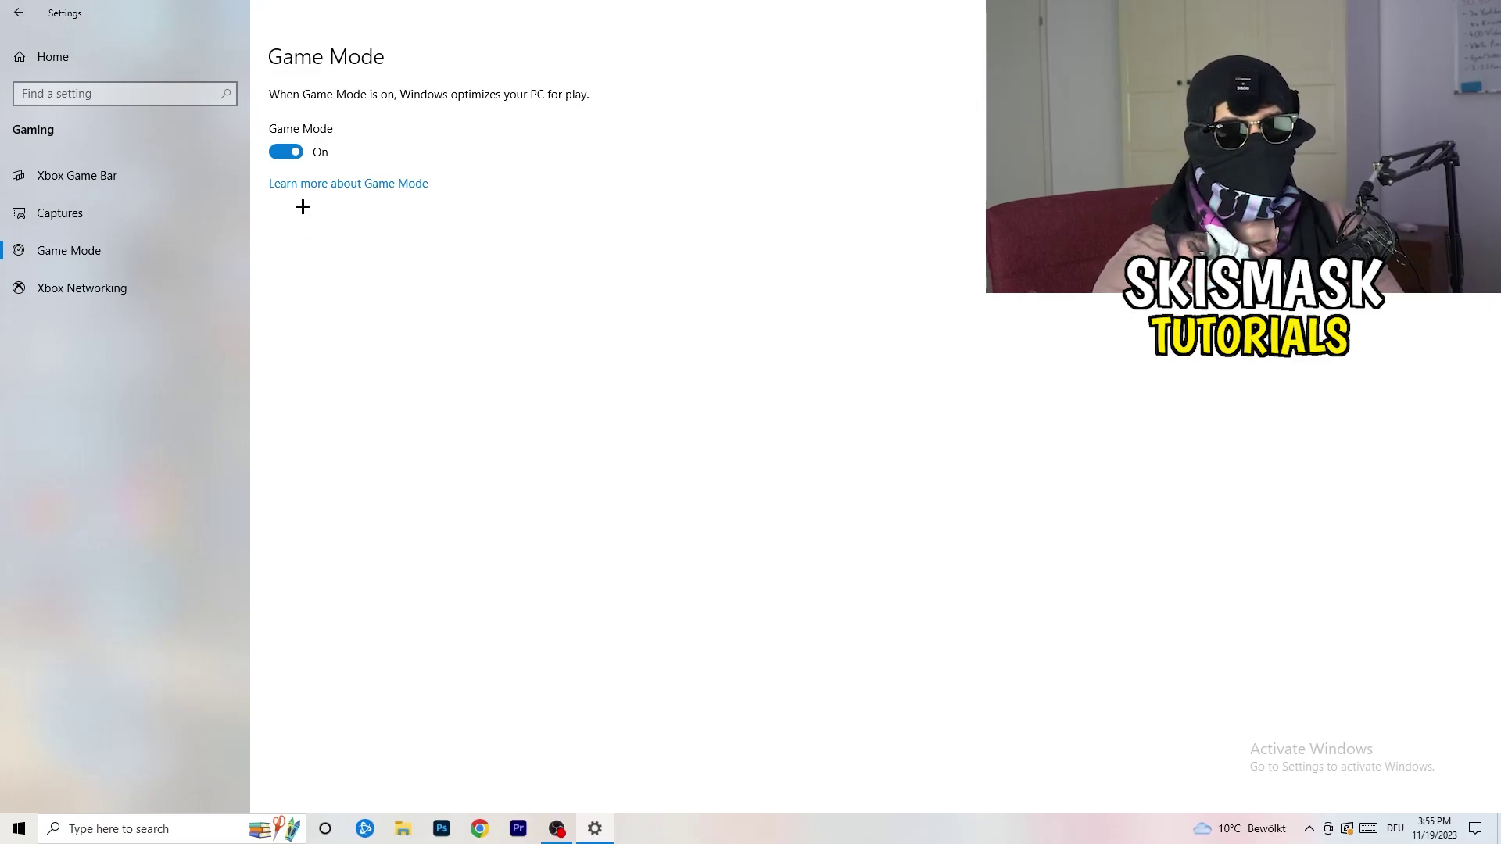
click(18, 12)
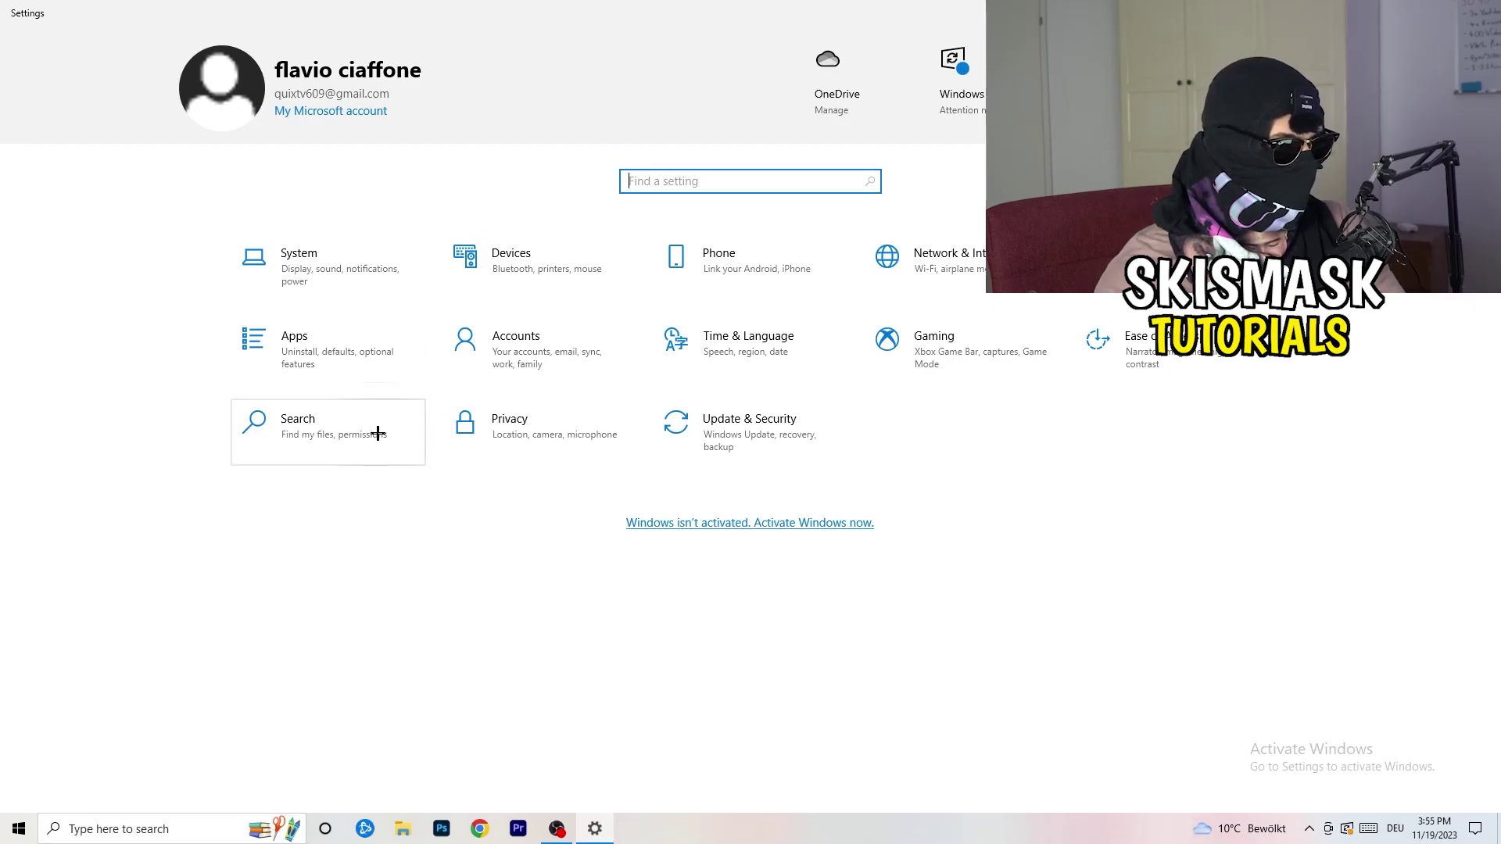
click(792, 429)
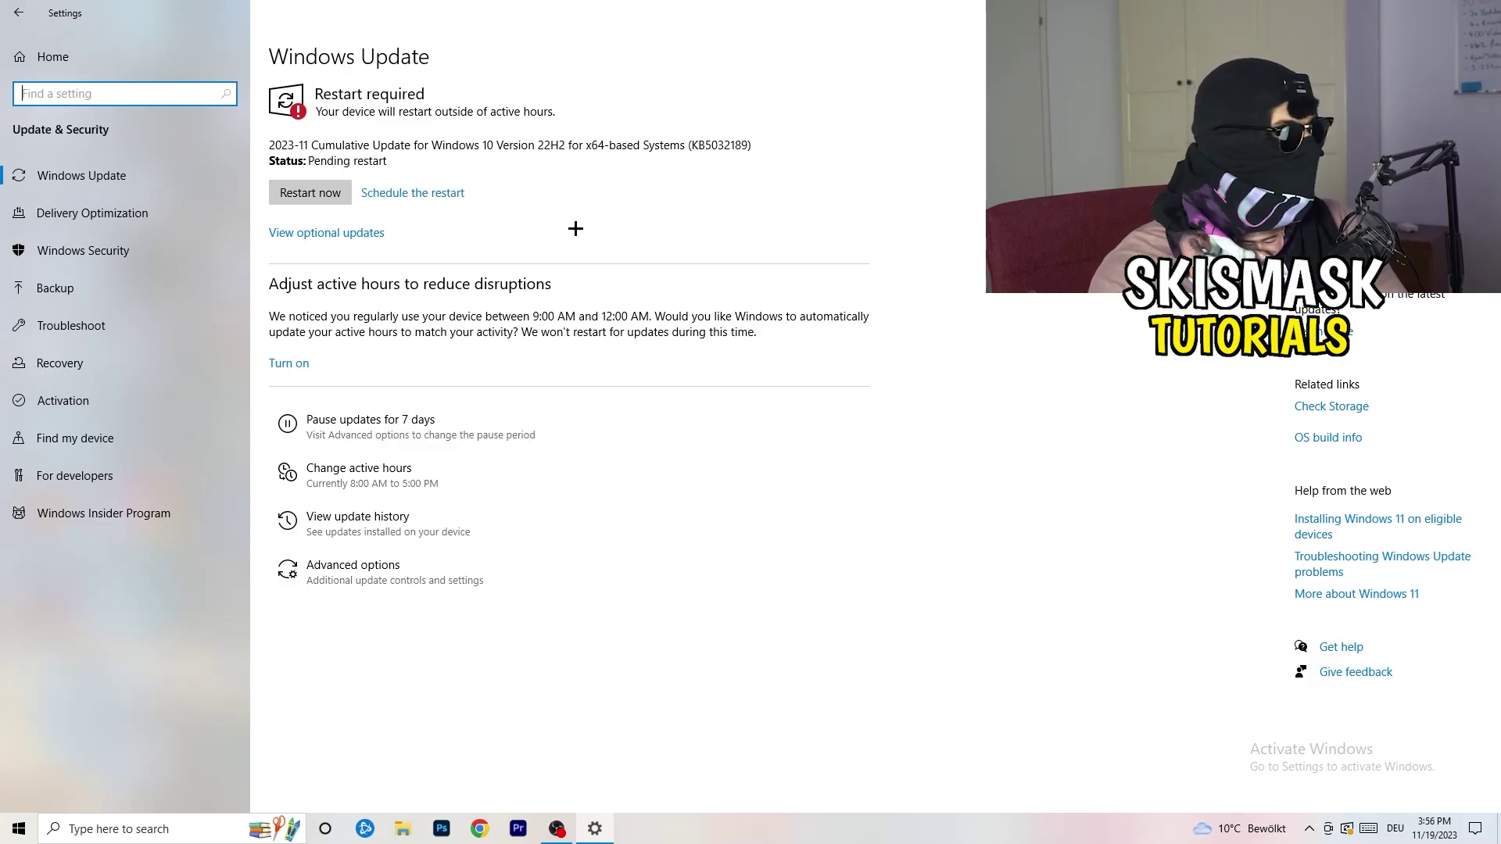
key(super+Down)
key(super+Down)
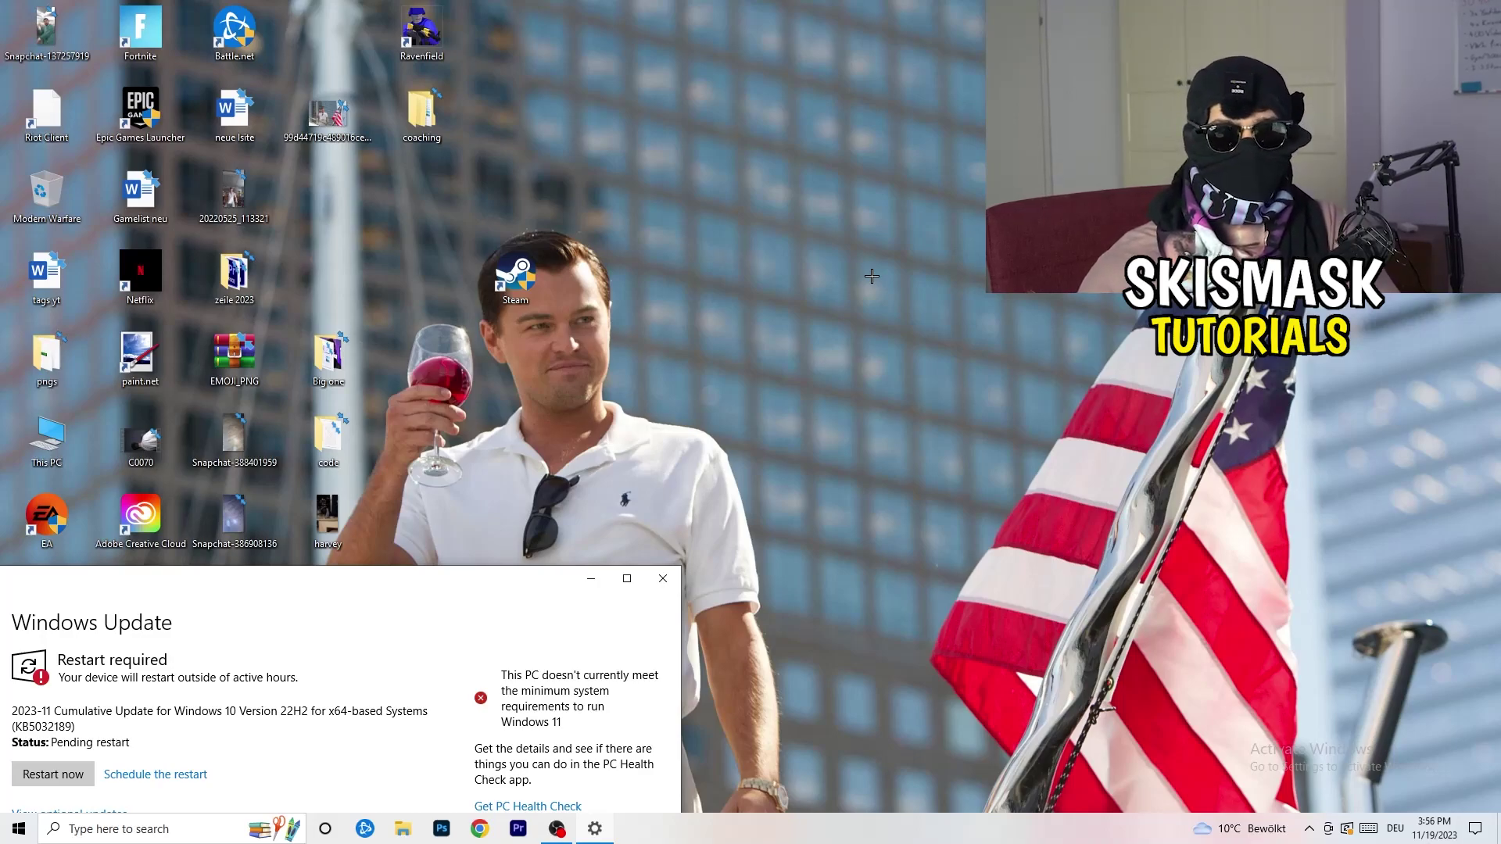
click(626, 578)
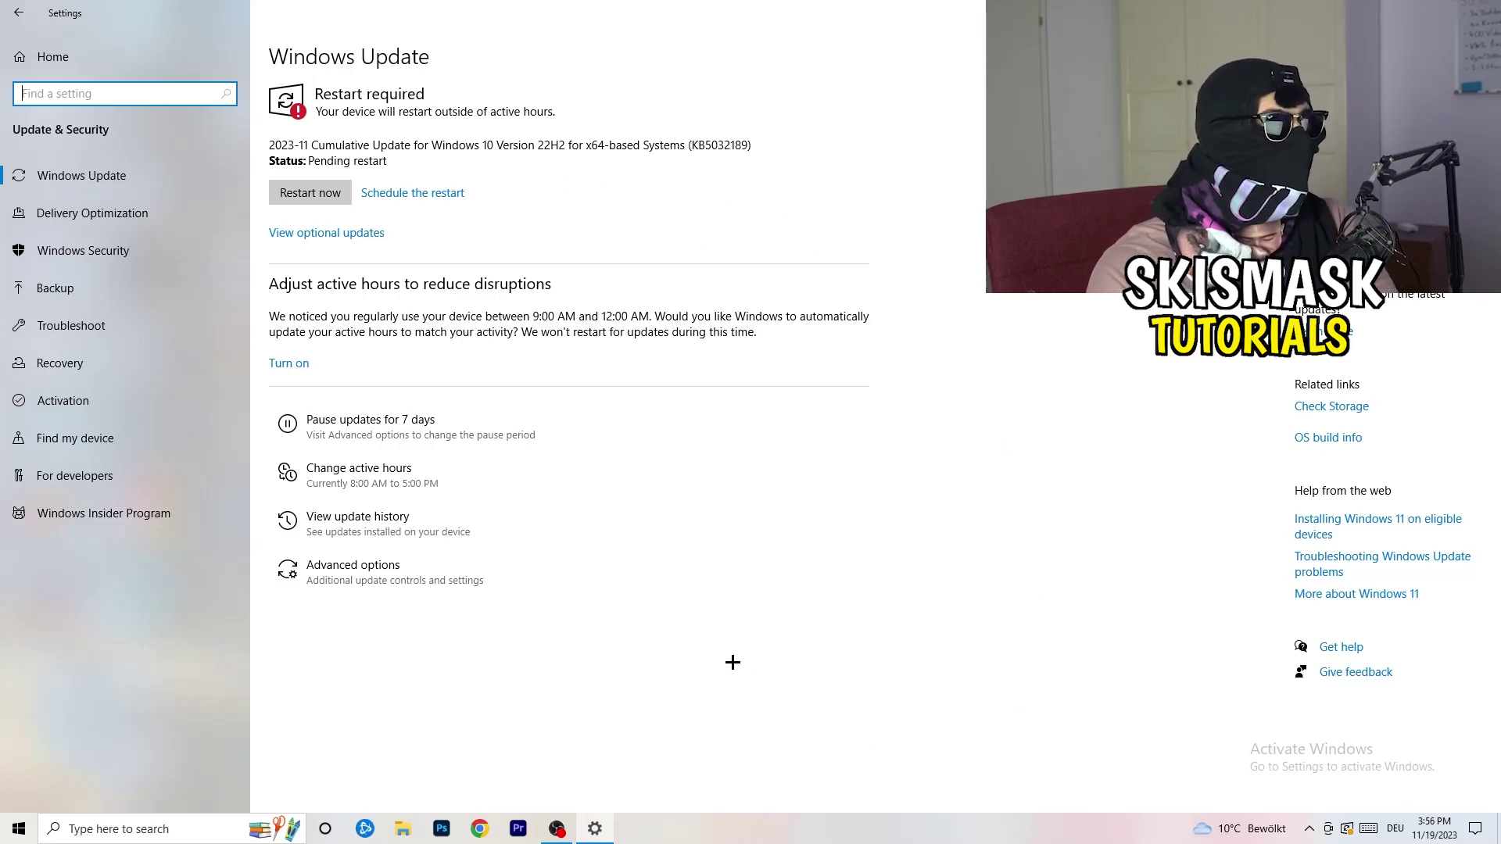
click(18, 12)
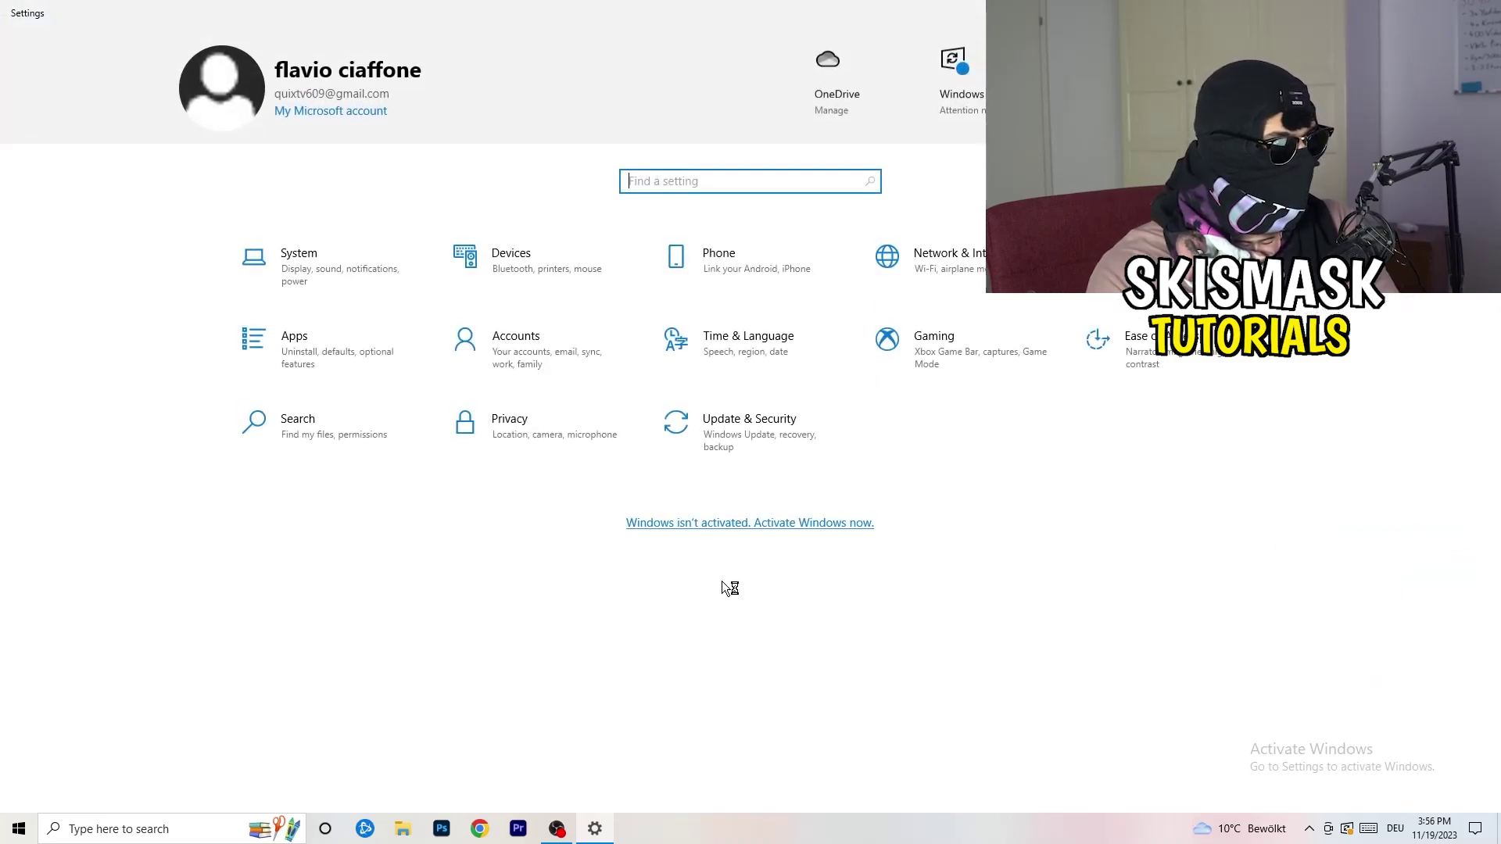
Confirm 100% scaling and 1920 × 1080 resolution under Display, then go to Power & sleep.
click(332, 285)
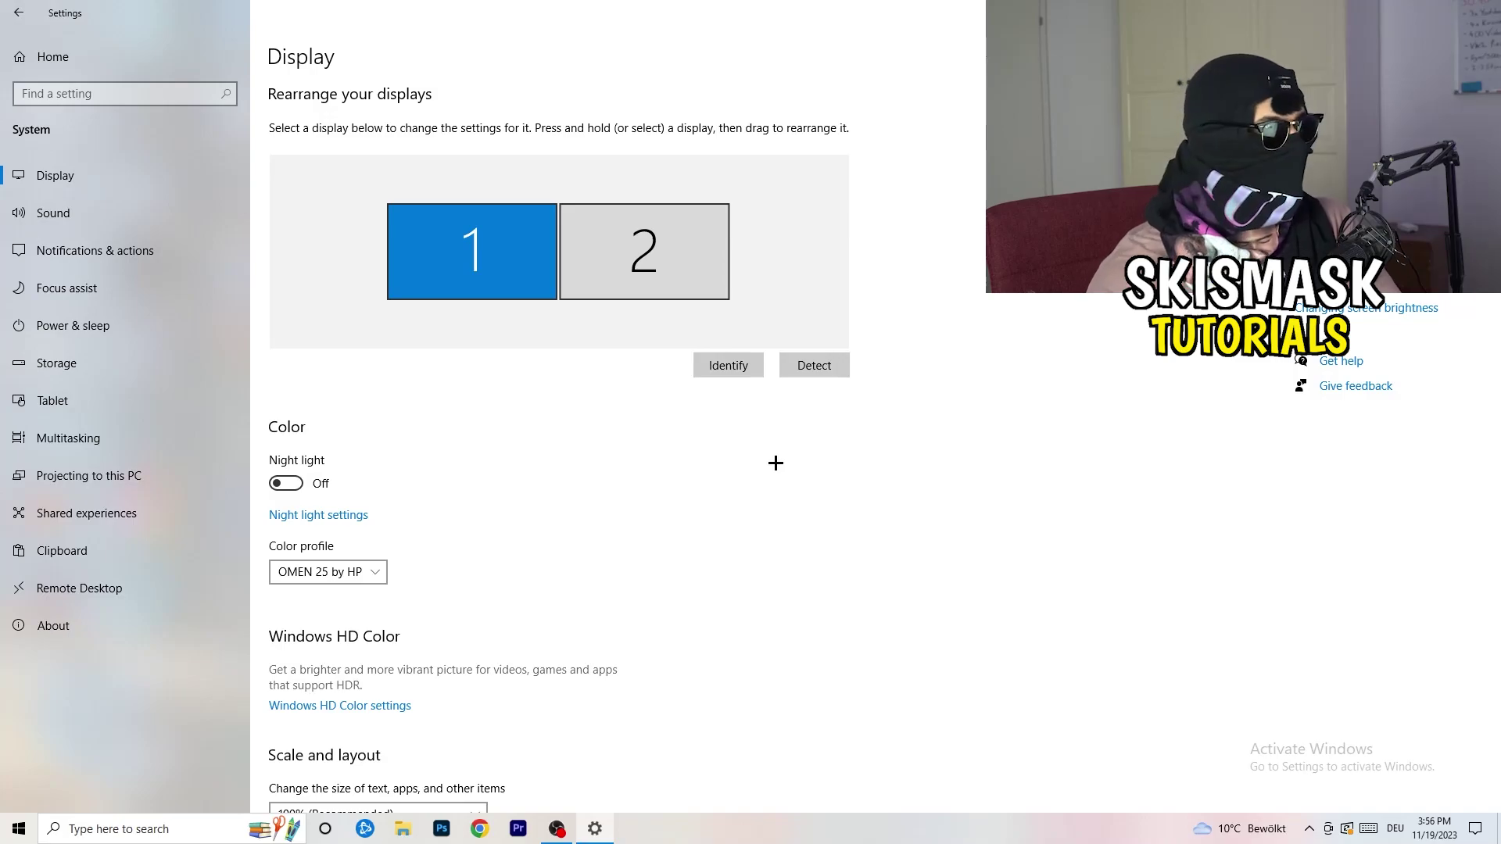
scroll(556, 386, down, 5)
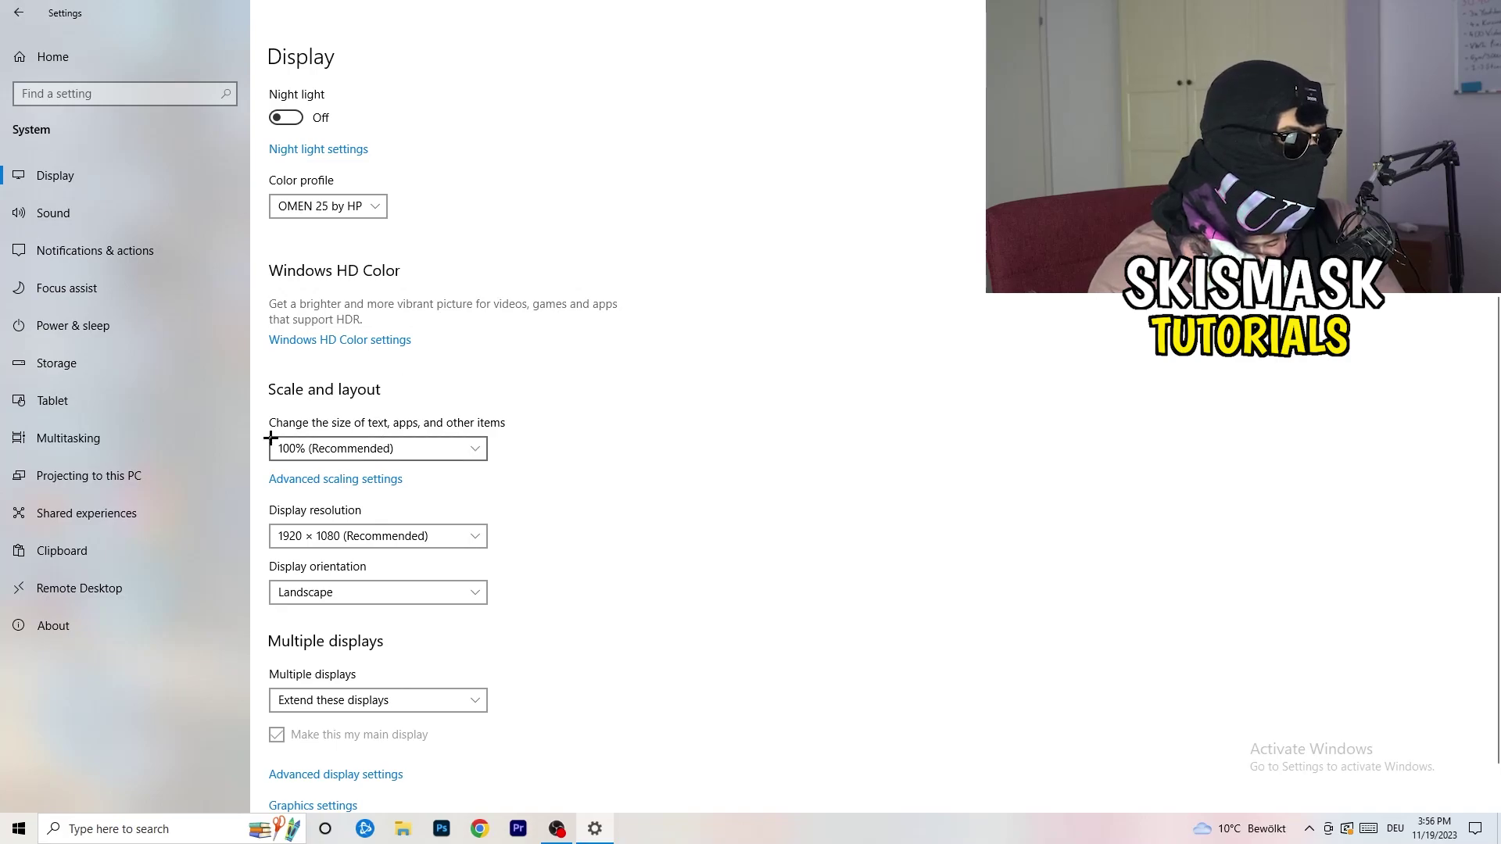
click(475, 448)
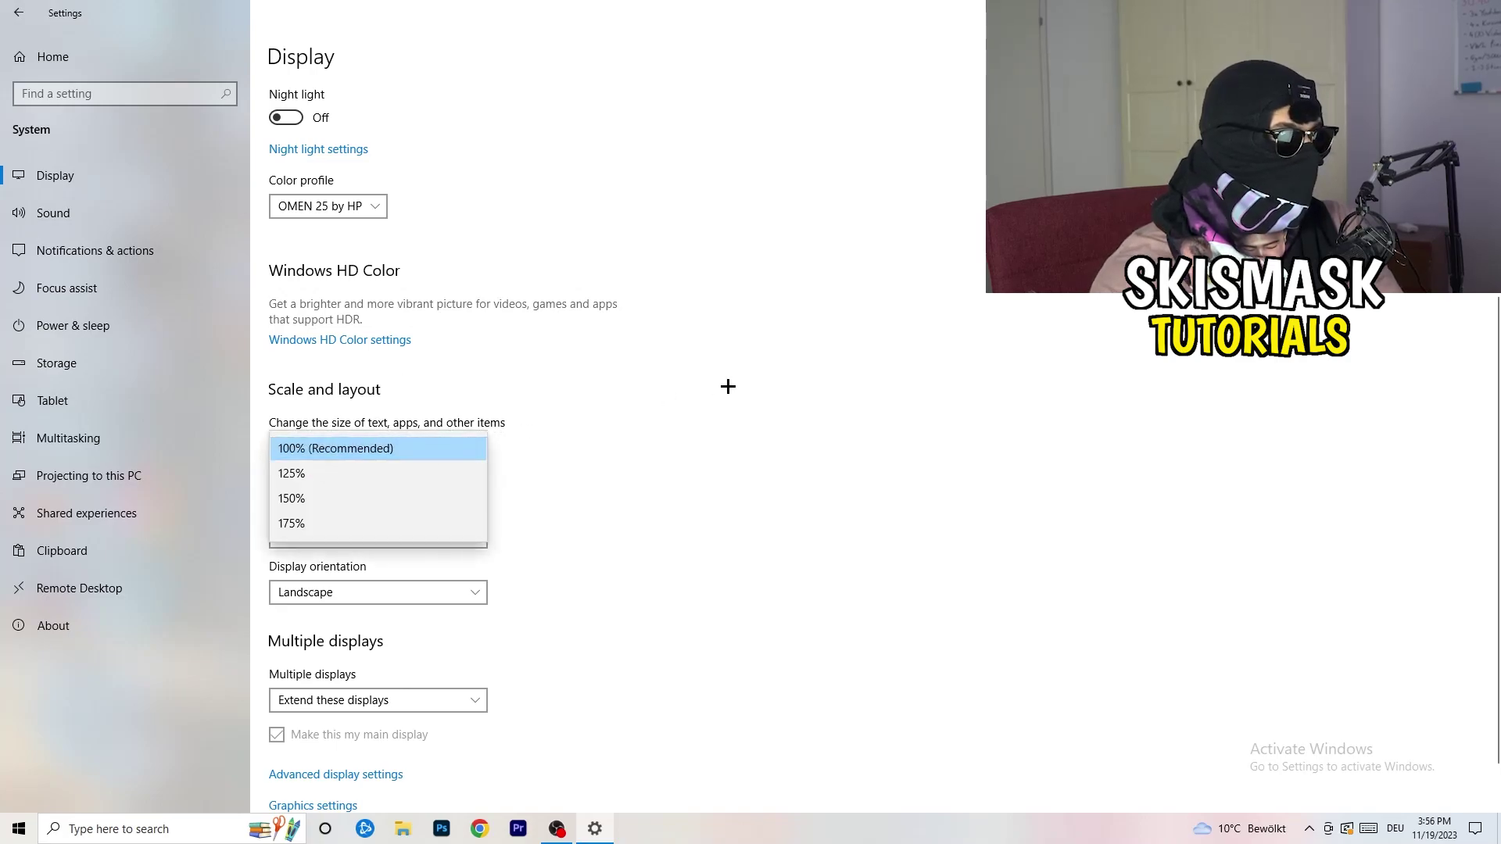
click(725, 389)
scroll(358, 423, down, 1)
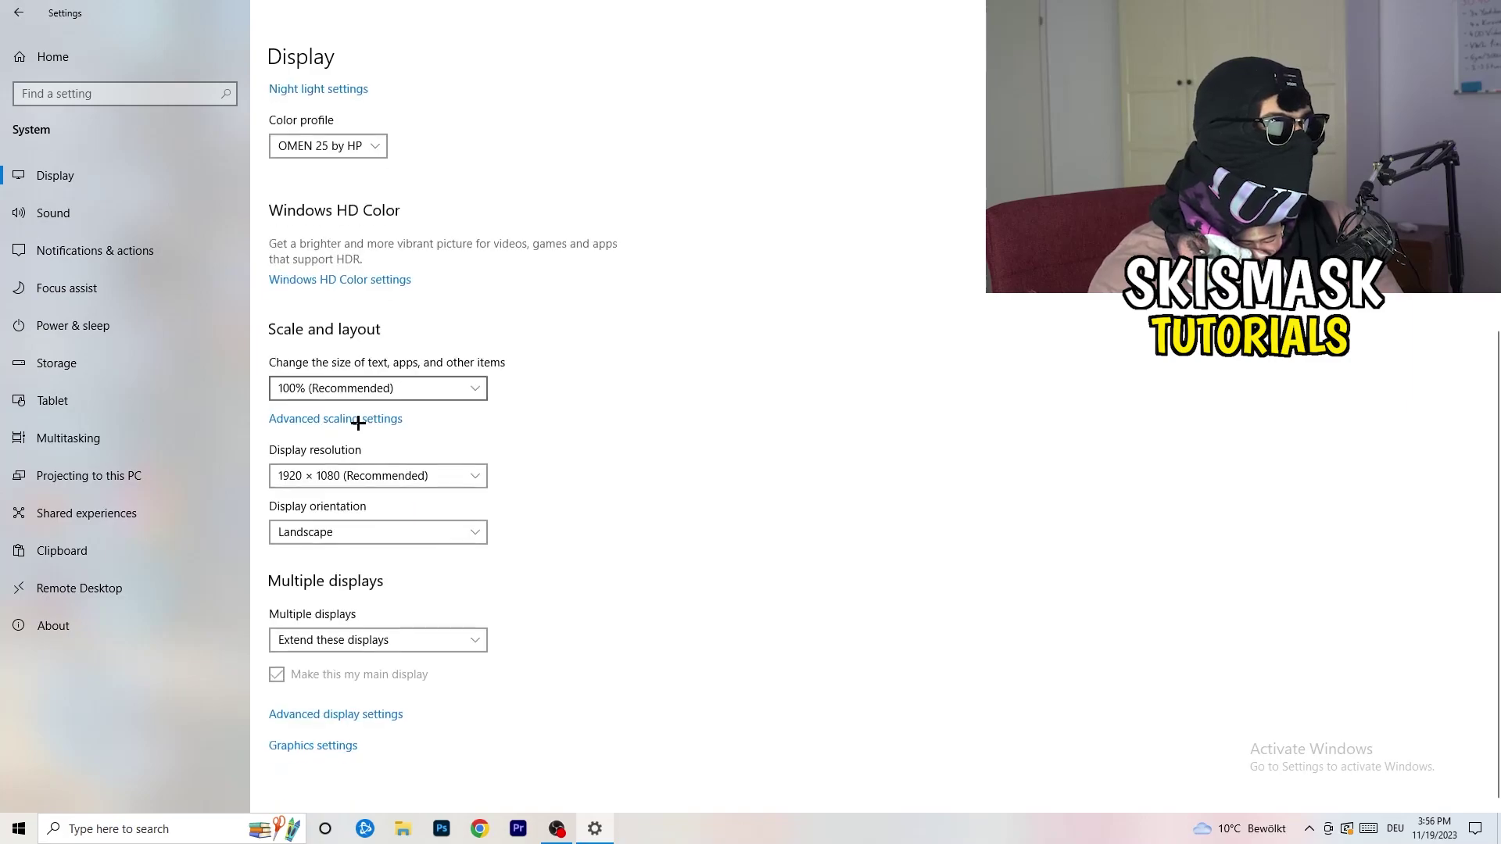
click(461, 473)
click(734, 420)
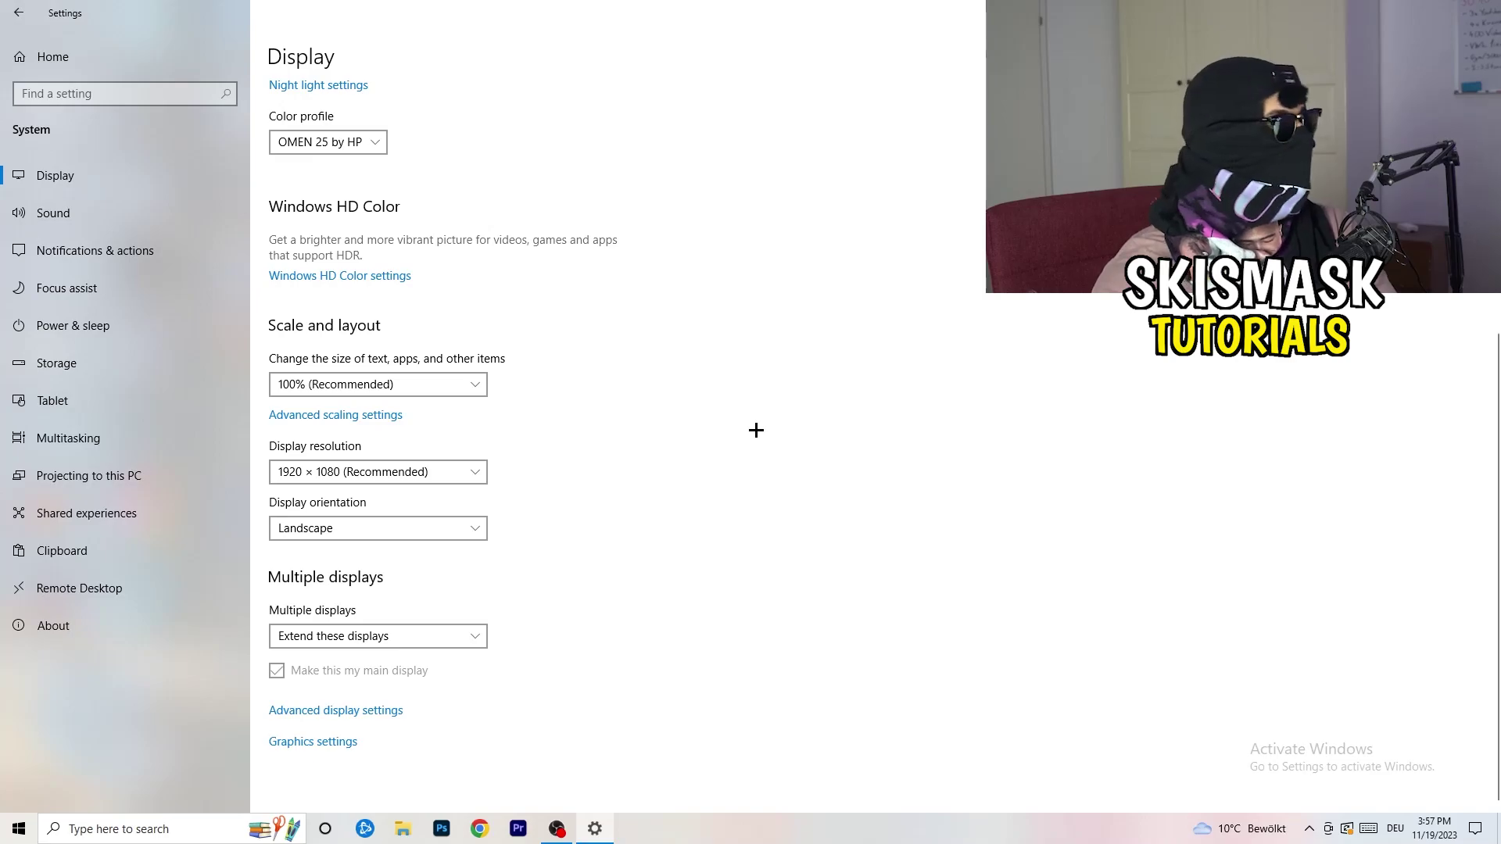
click(102, 332)
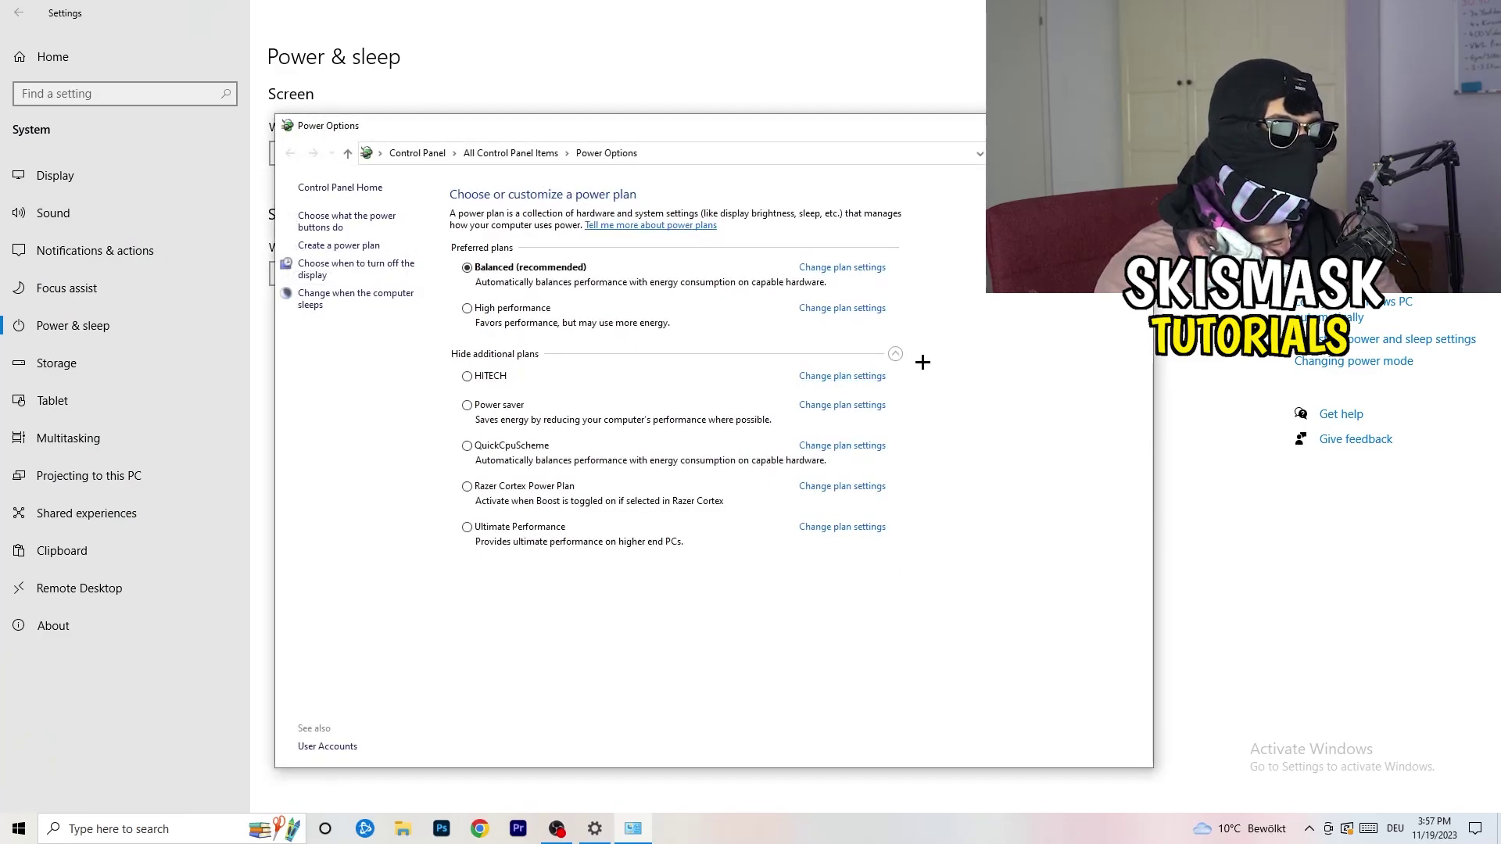
Collapse and re-expand the additional power plans, then close Power Options.
click(895, 354)
click(895, 356)
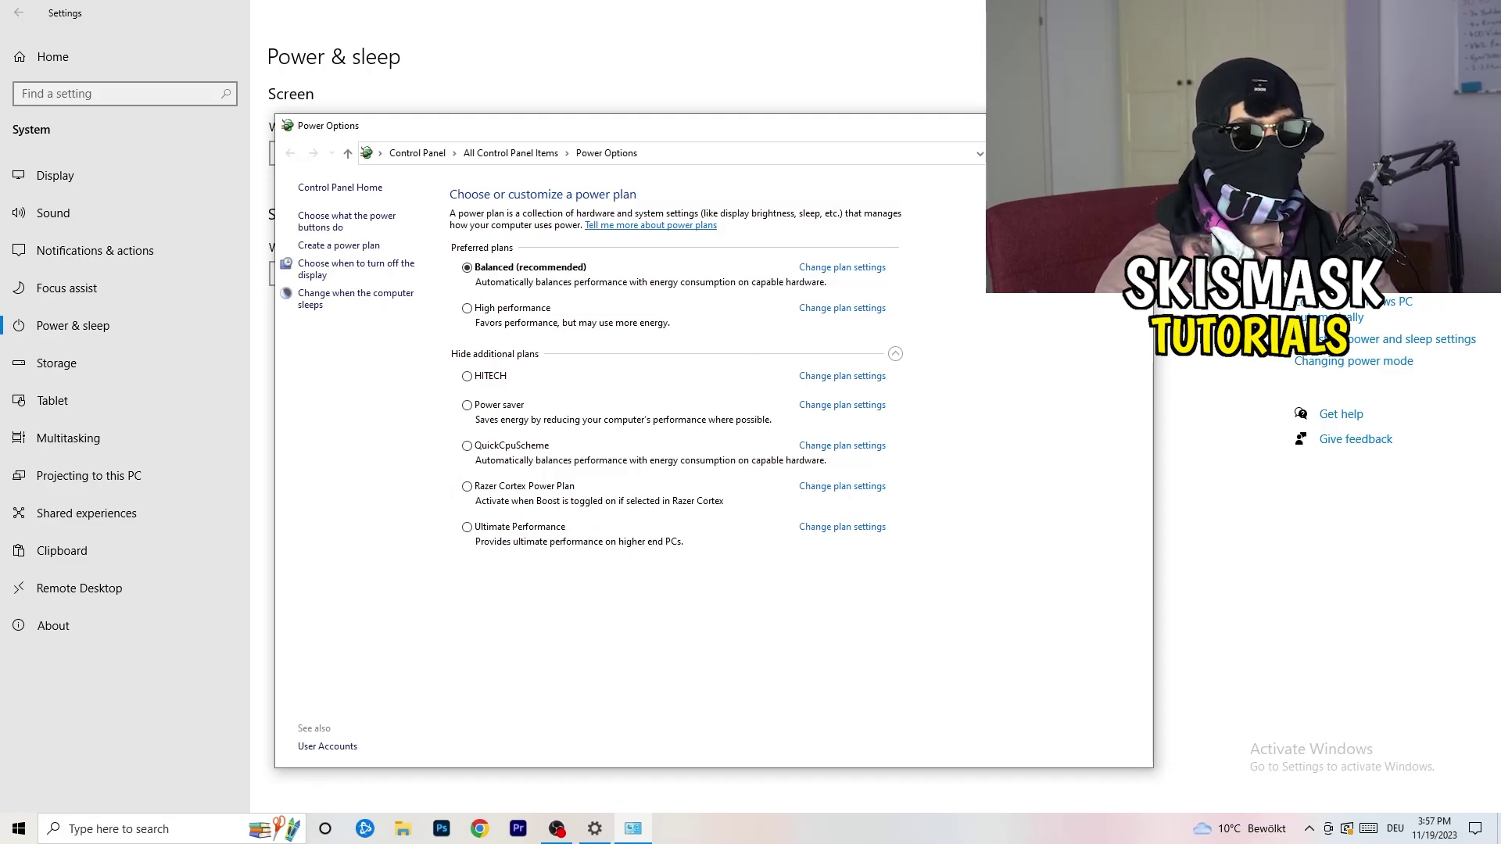
click(1139, 125)
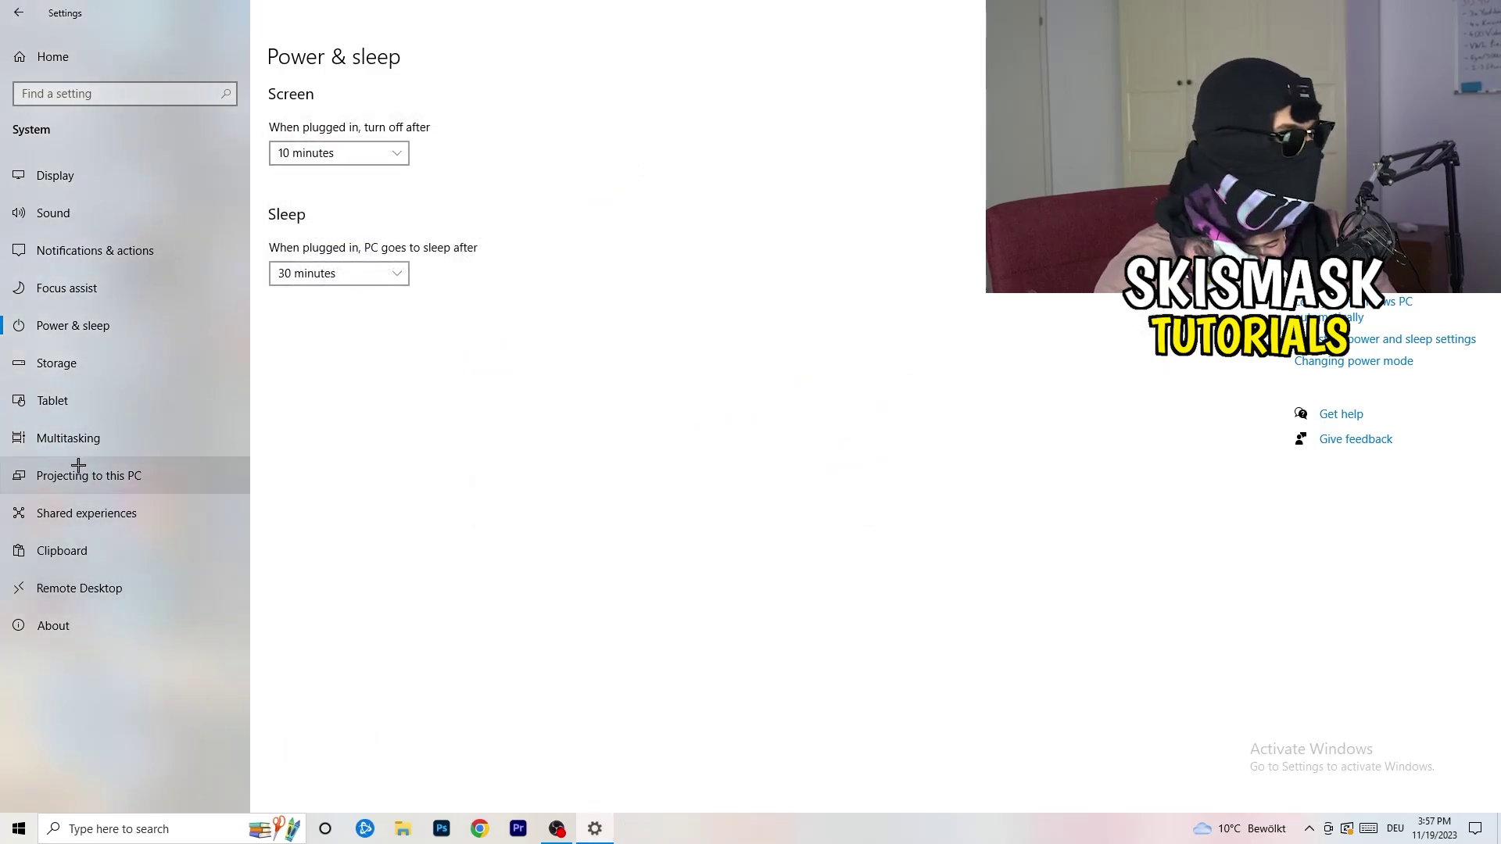
Confirm Storage Sense is On and set to run every week, then close Settings.
click(92, 365)
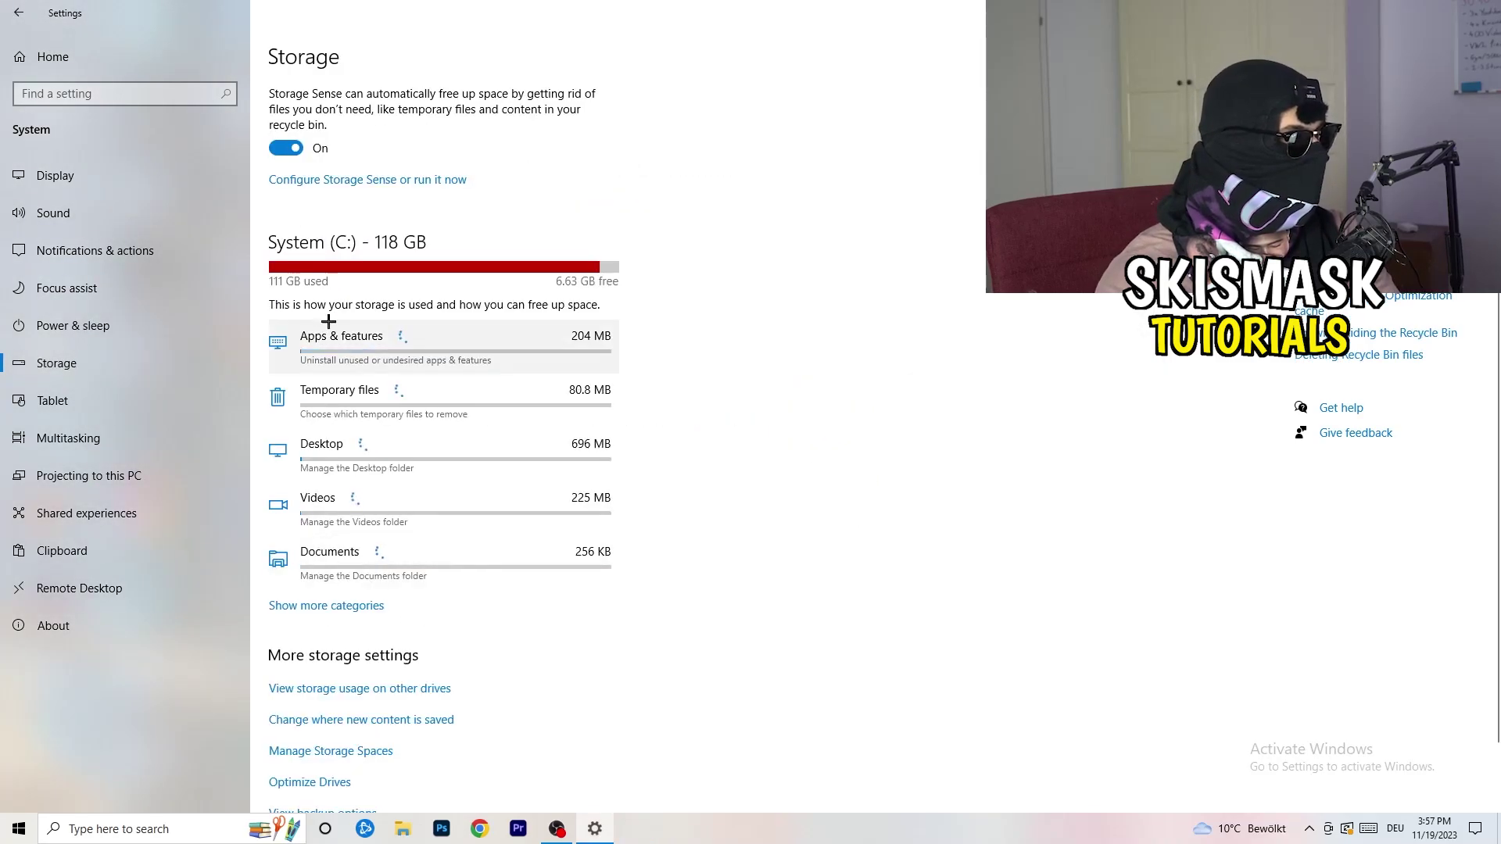
click(335, 180)
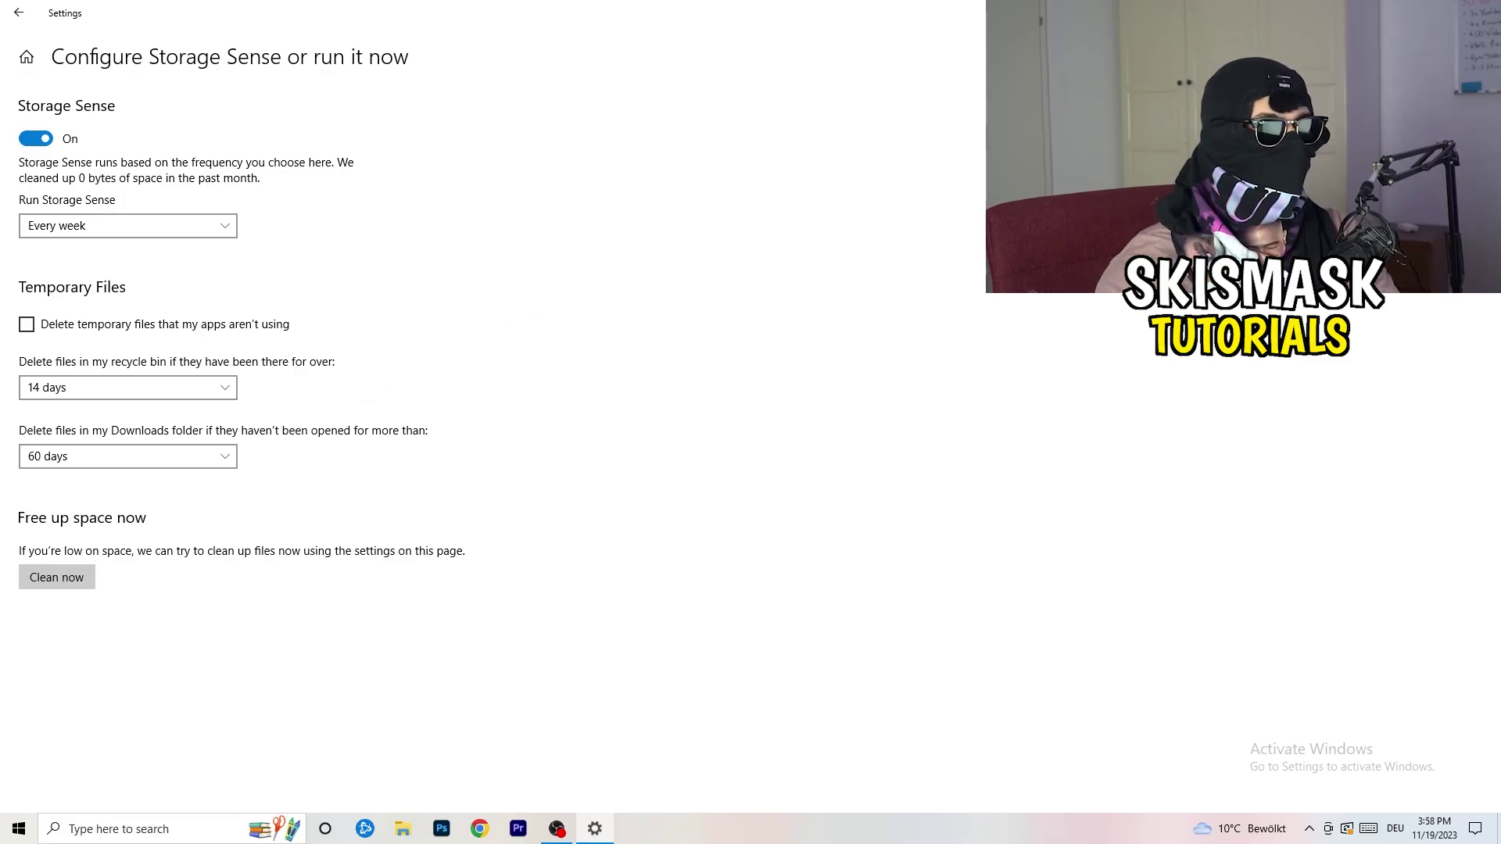
click(1482, 12)
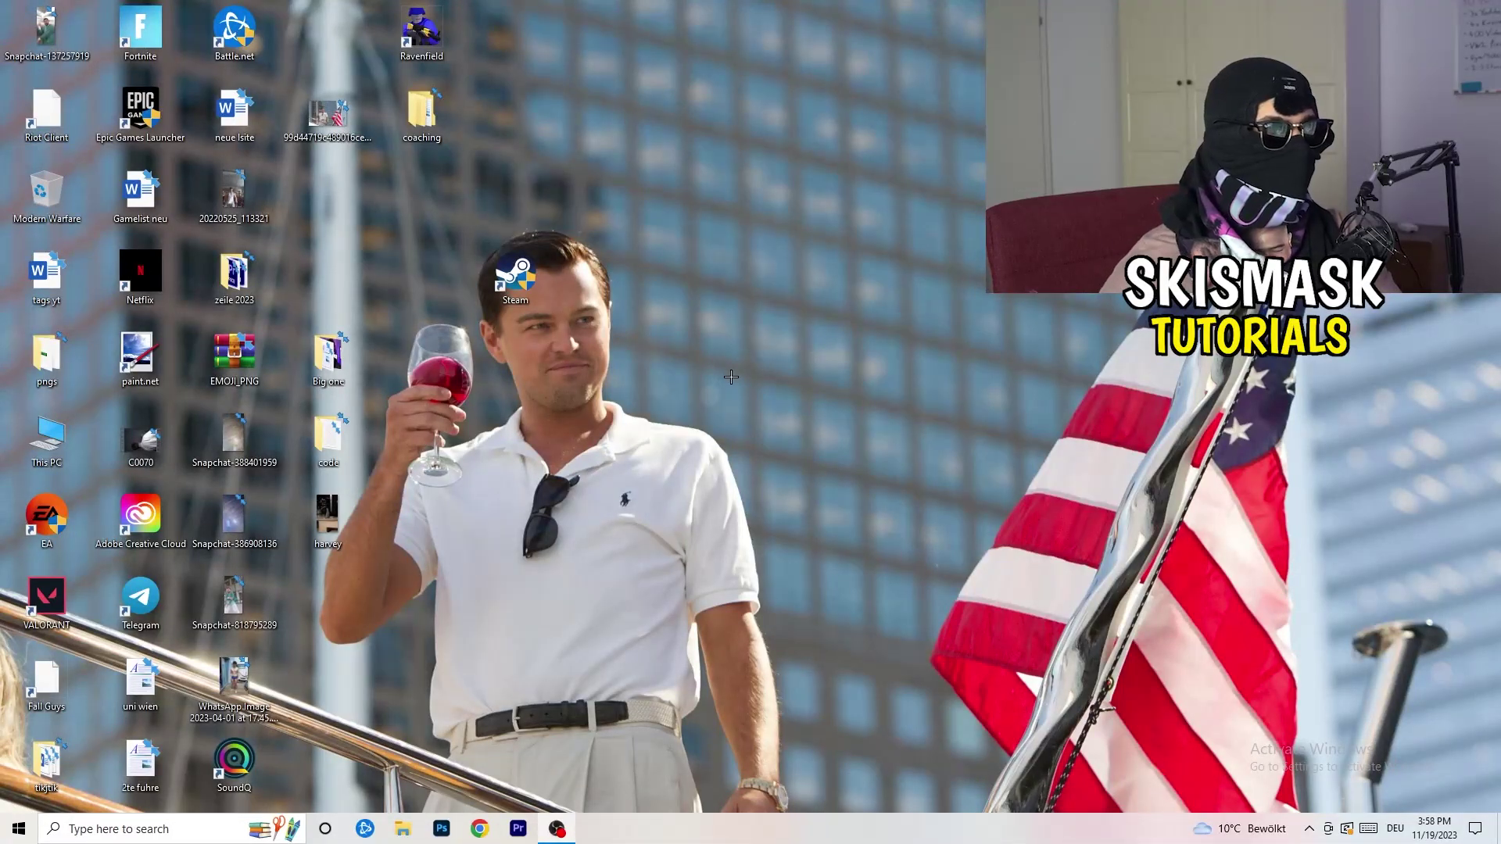